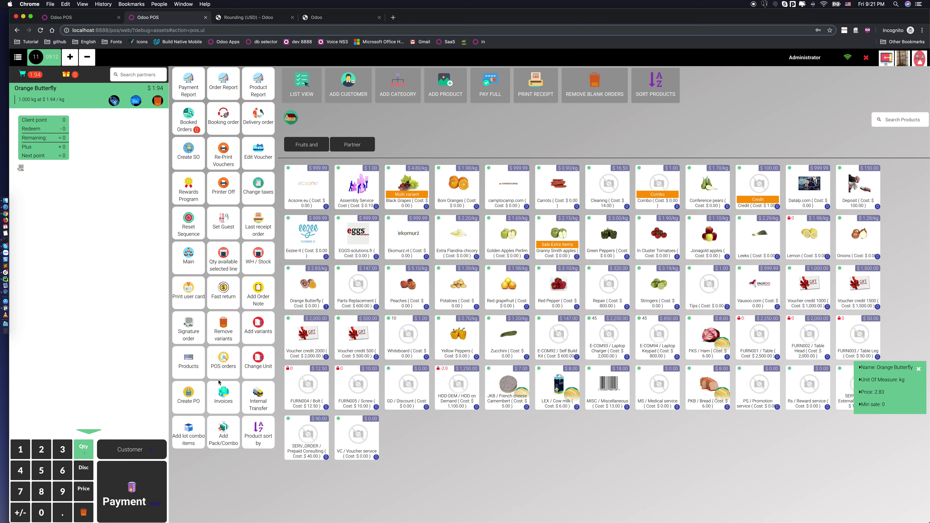
# - Pay the Orange Butterfly order in full with Cash (USD), validate it and dismiss the receipt print dialog
pyautogui.press('Return')
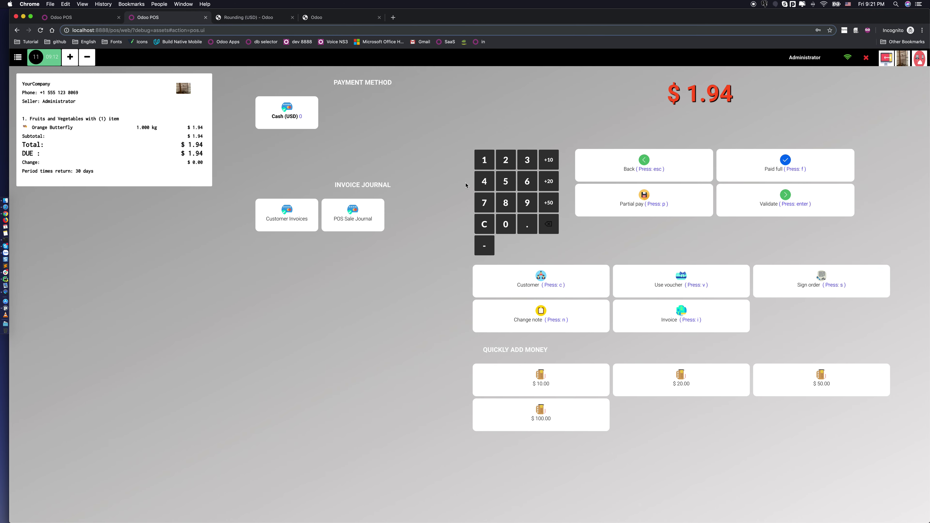
pyautogui.click(294, 116)
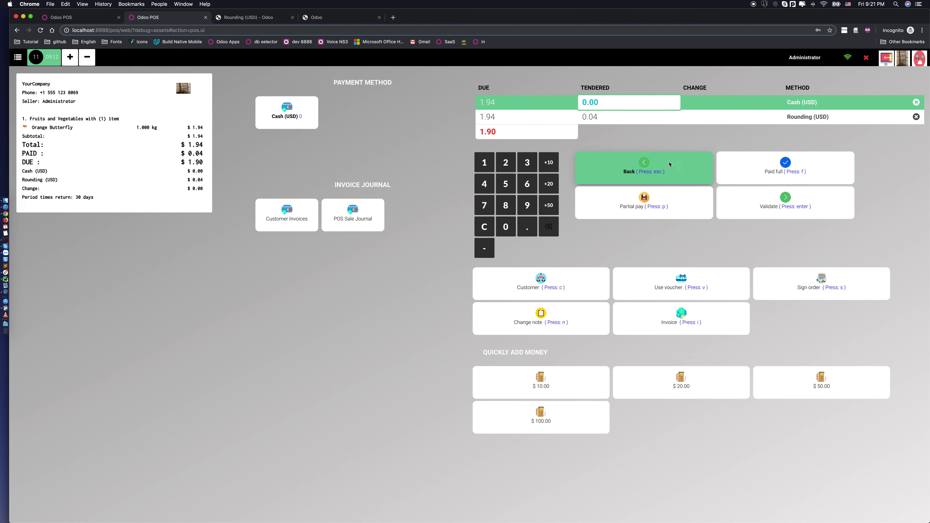
pyautogui.click(747, 183)
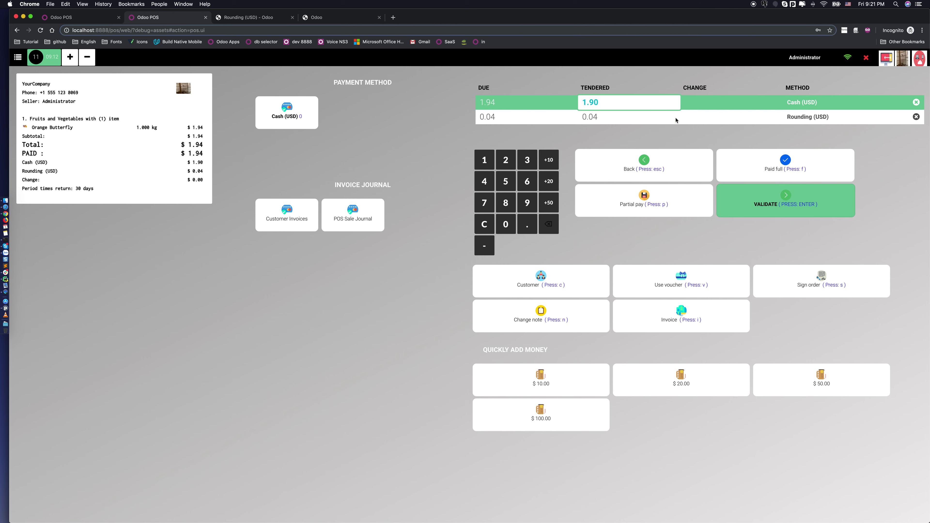
pyautogui.click(601, 116)
pyautogui.click(600, 107)
pyautogui.click(785, 202)
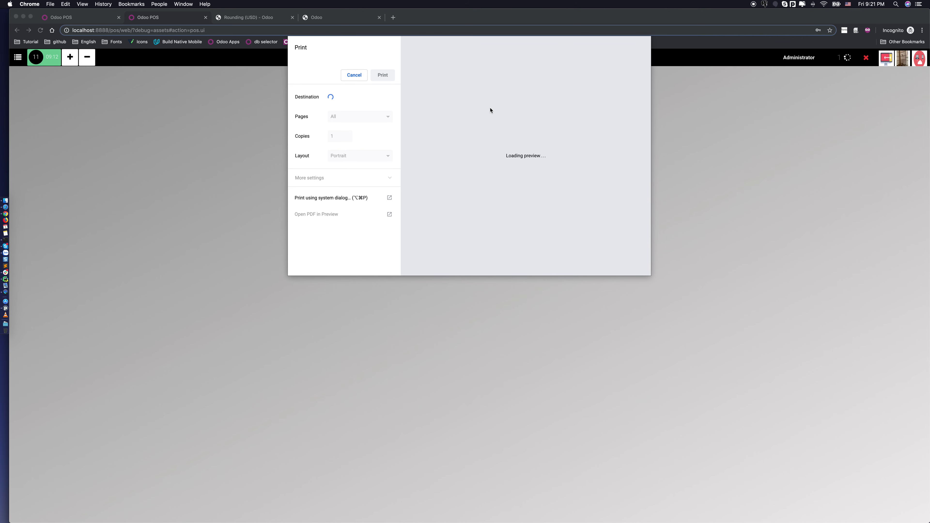
pyautogui.click(355, 75)
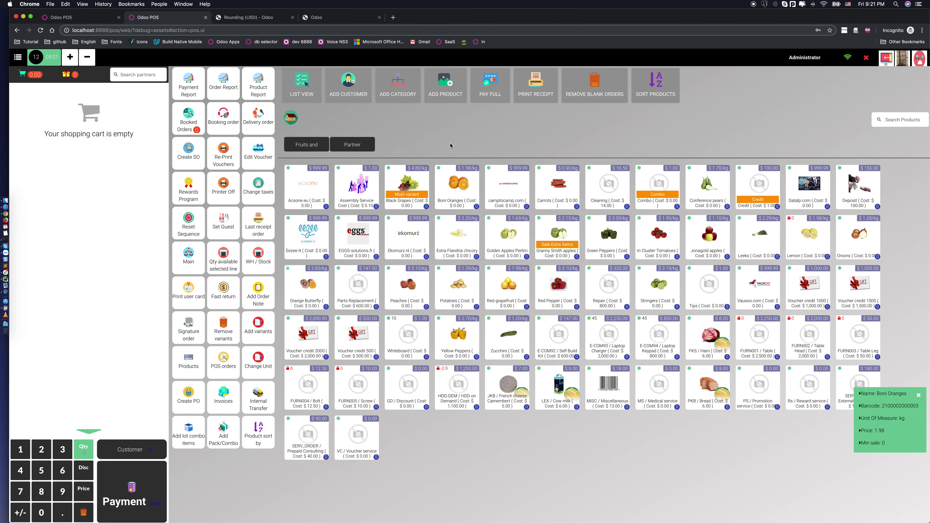
# - Switch to the Point of Sale backend, open the newest order, Main/0019, and examine its paid and returned totals
pyautogui.click(252, 18)
pyautogui.click(128, 57)
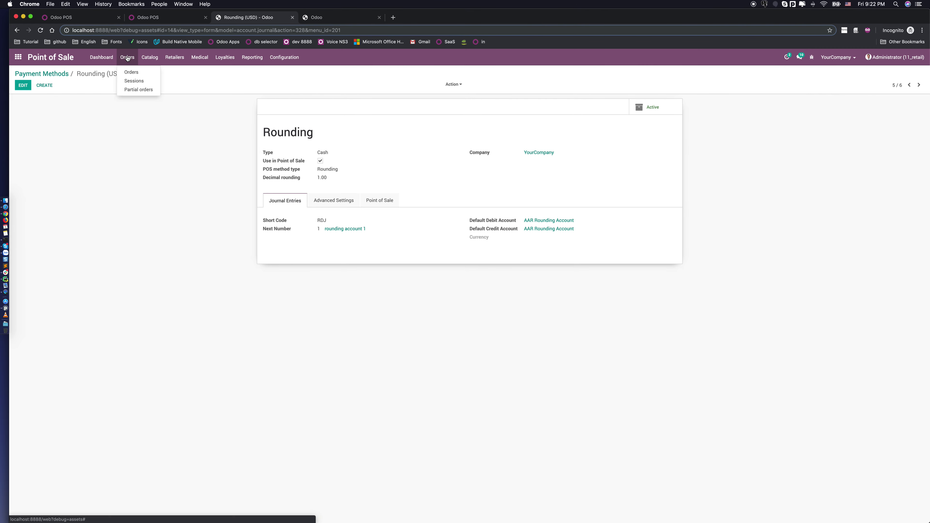
pyautogui.click(131, 72)
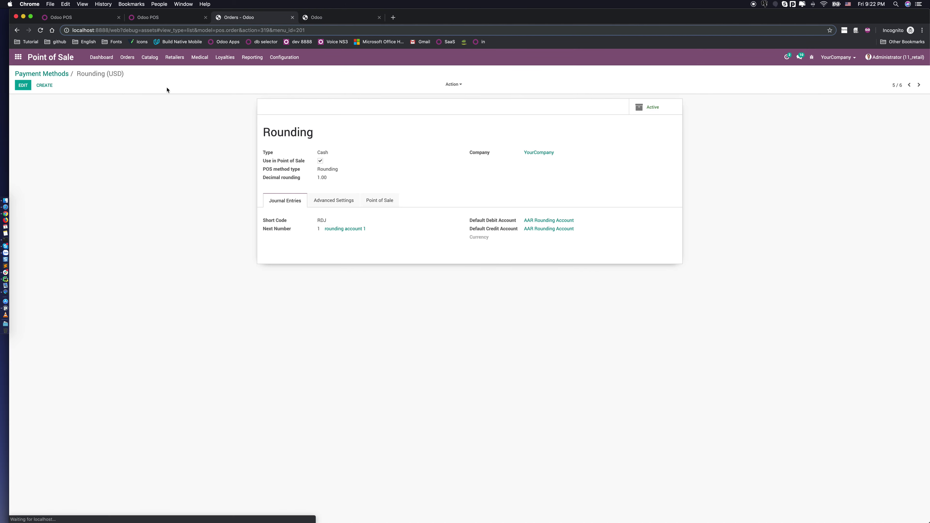
pyautogui.click(209, 125)
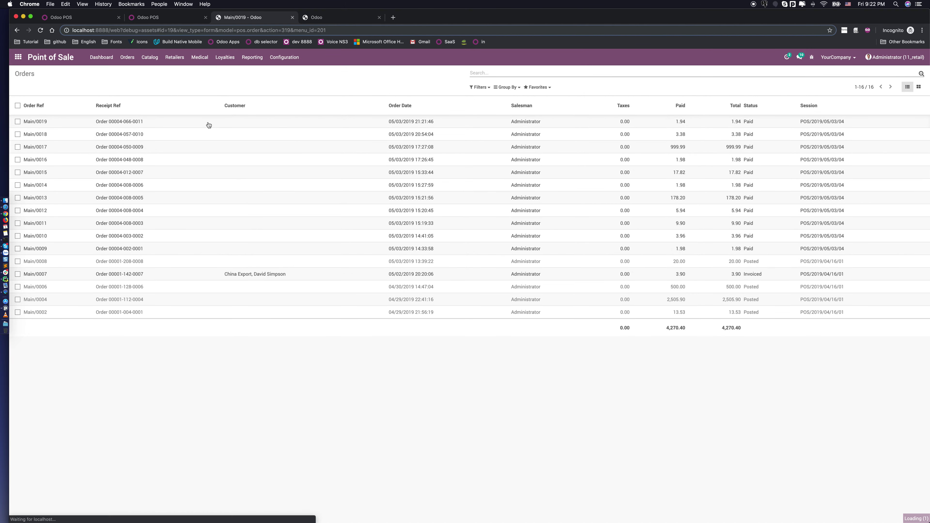
pyautogui.moveTo(651, 265); pyautogui.dragTo(681, 268)
pyautogui.click(576, 253)
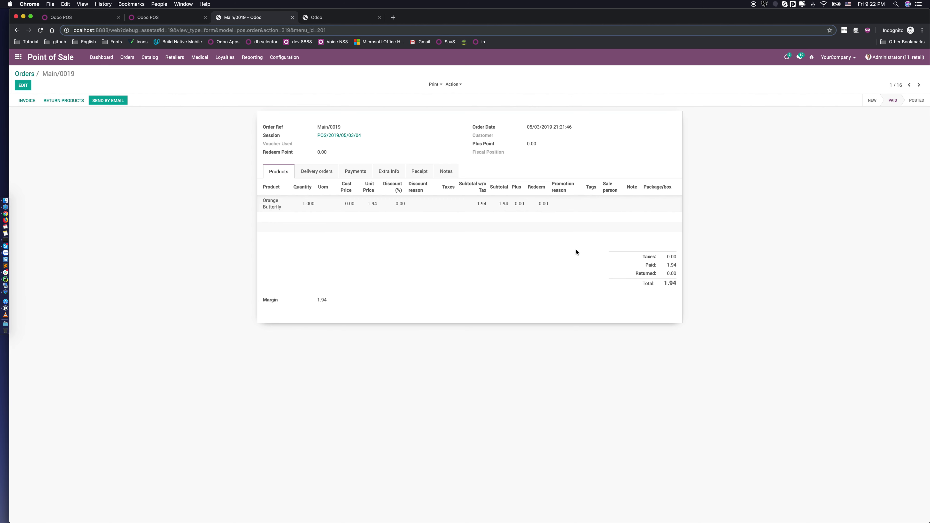
# - Review the payments of order Main/0019, checking the amounts of the Cash (USD) and Rounding (USD) entries
pyautogui.click(347, 171)
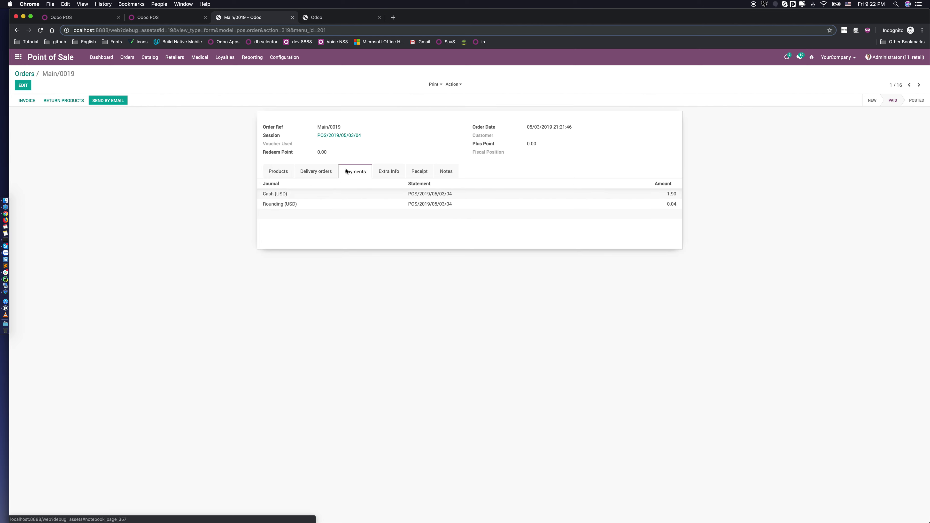
pyautogui.click(435, 198)
pyautogui.moveTo(523, 113); pyautogui.dragTo(542, 115)
pyautogui.click(638, 71)
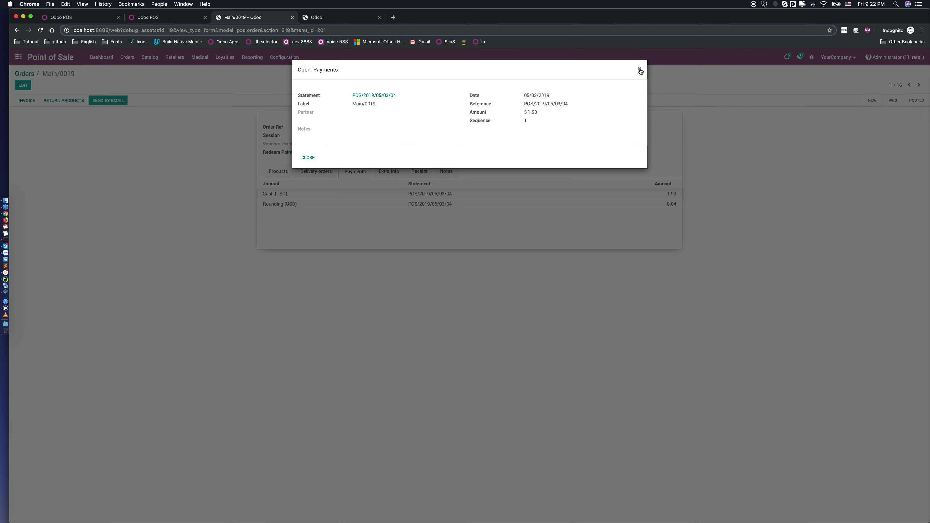
pyautogui.click(640, 71)
pyautogui.click(499, 208)
pyautogui.moveTo(524, 112); pyautogui.dragTo(543, 115)
pyautogui.click(639, 70)
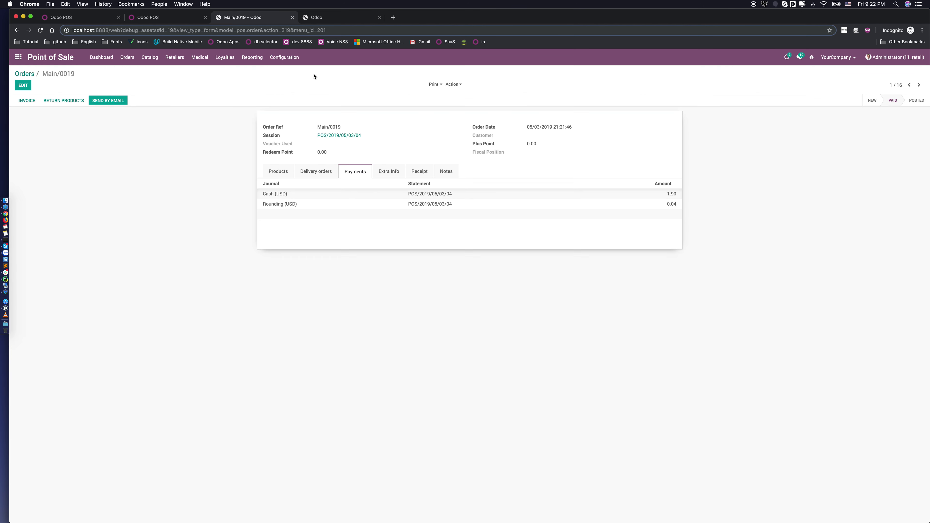
# - Open the Rounding (USD) payment method from the Point of Sale configuration
pyautogui.click(284, 57)
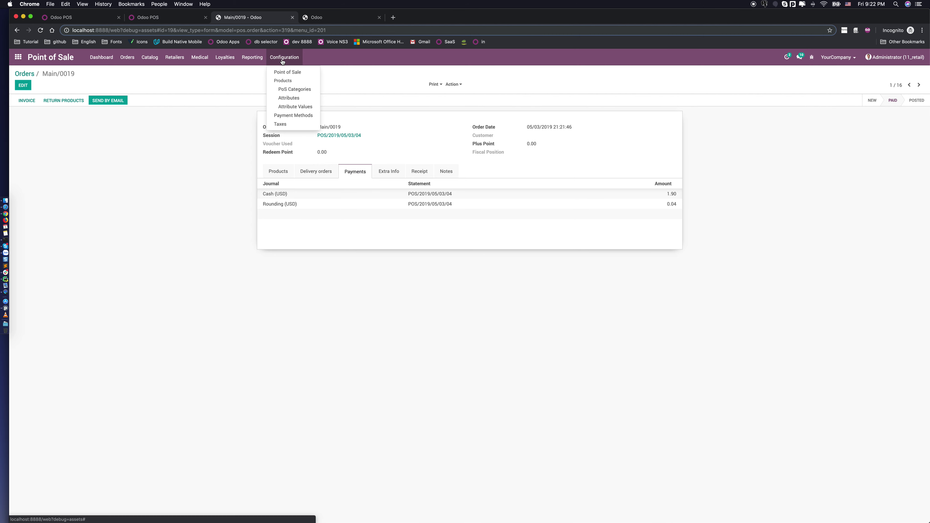
pyautogui.click(293, 116)
pyautogui.click(65, 179)
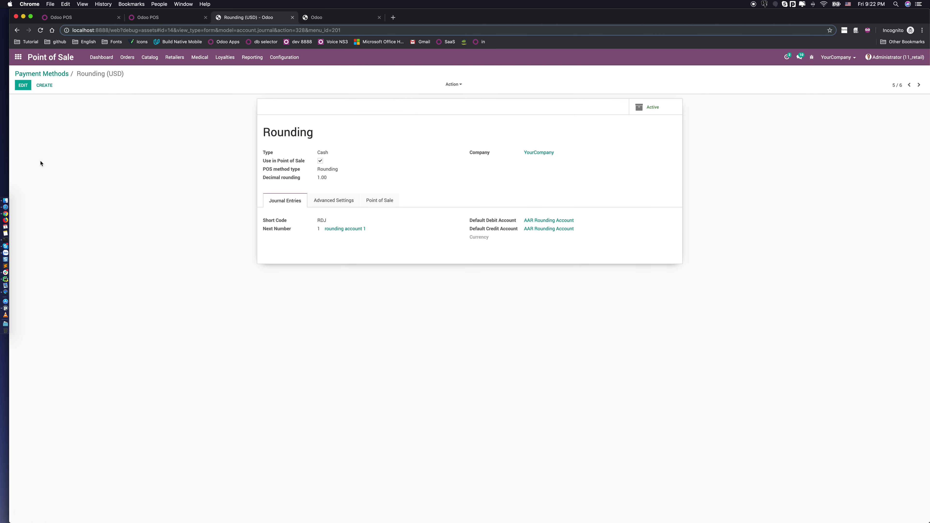
# - Set the Rounding payment method's decimal rounding to 2 and save the record
pyautogui.click(23, 85)
pyautogui.moveTo(334, 184); pyautogui.dragTo(296, 185)
pyautogui.write('2')
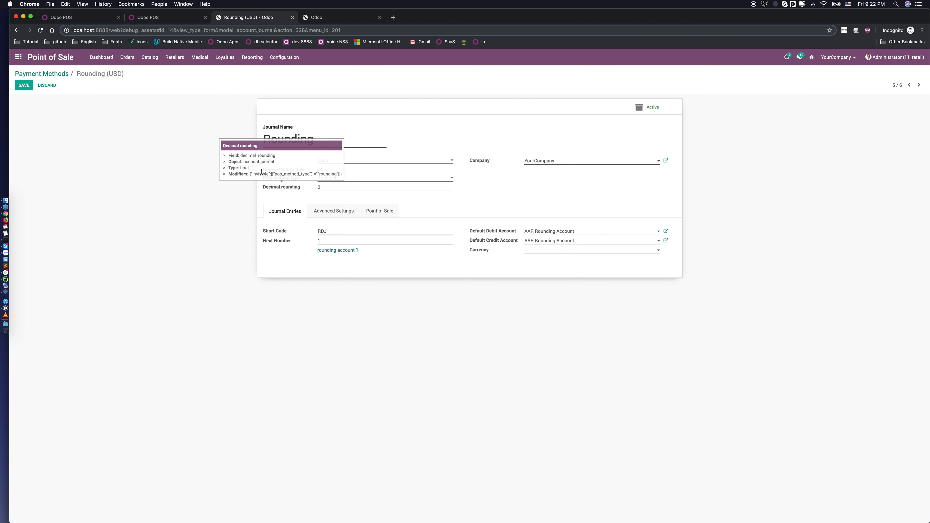
pyautogui.click(23, 85)
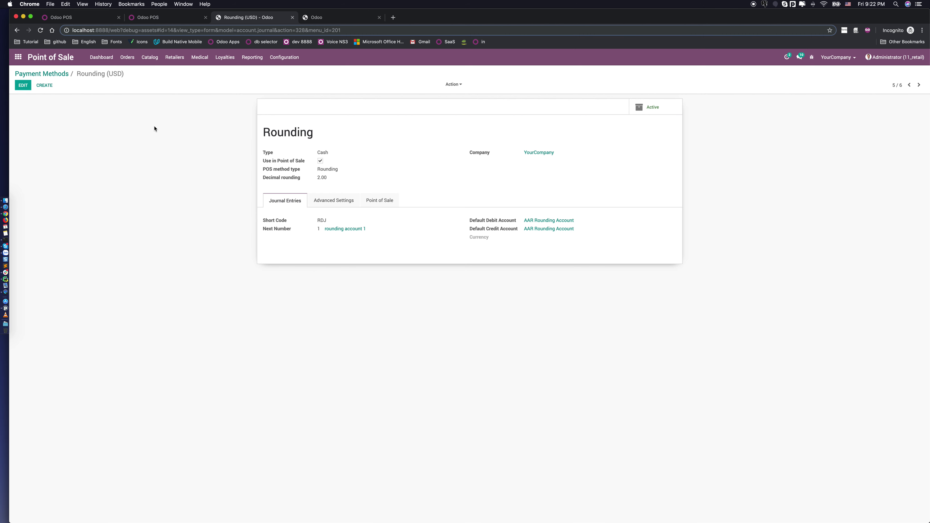
# - Set the Rounding payment method's decimal rounding to 0 and save the record
pyautogui.click(22, 85)
pyautogui.click(268, 187)
pyautogui.write('0')
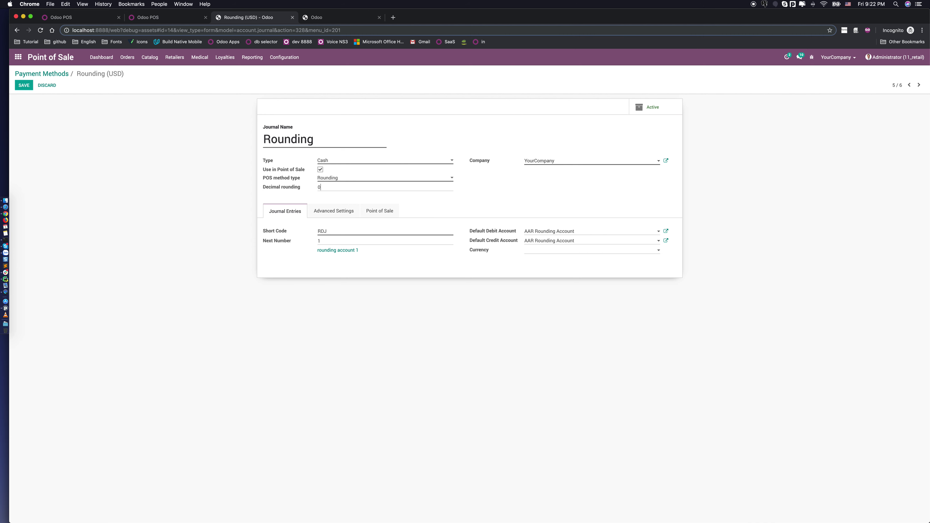
pyautogui.click(24, 85)
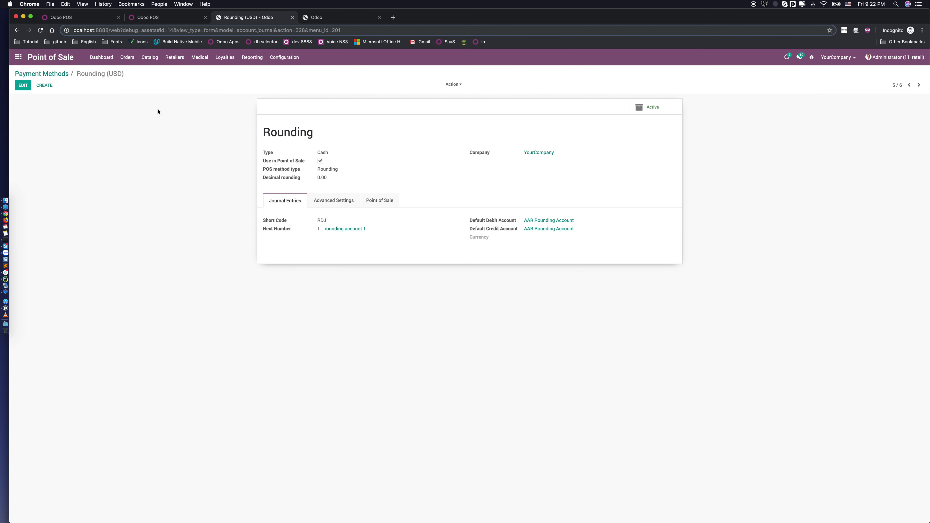
# - Switch to the POS session, reload it and add Peaches to the empty order
pyautogui.click(151, 17)
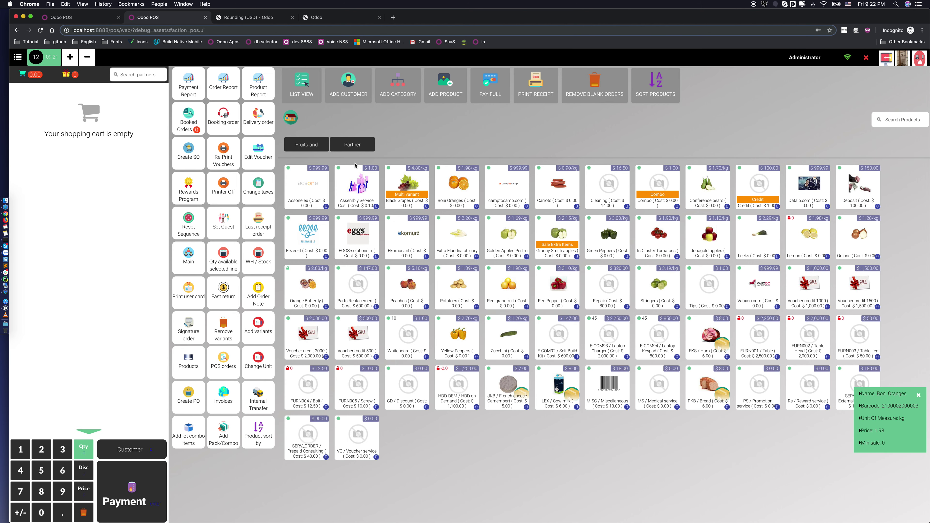
pyautogui.click(40, 30)
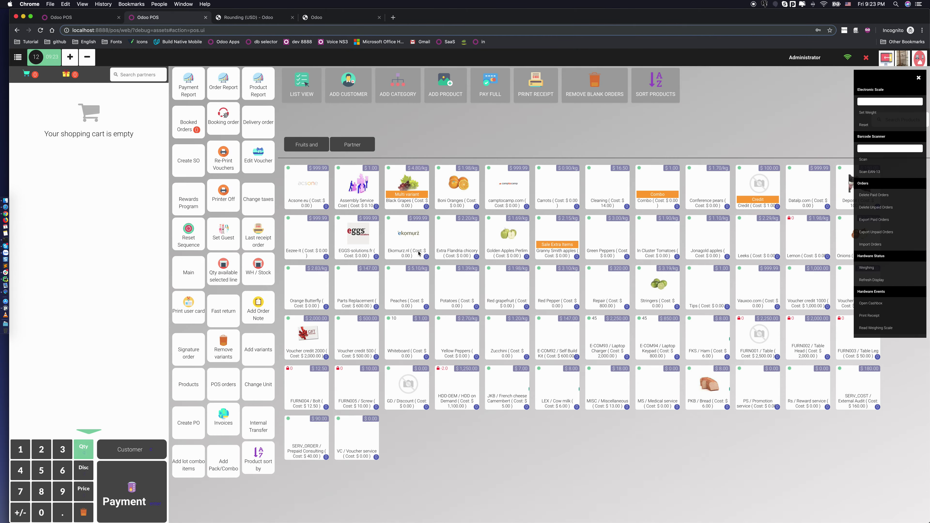
pyautogui.moveTo(429, 238)
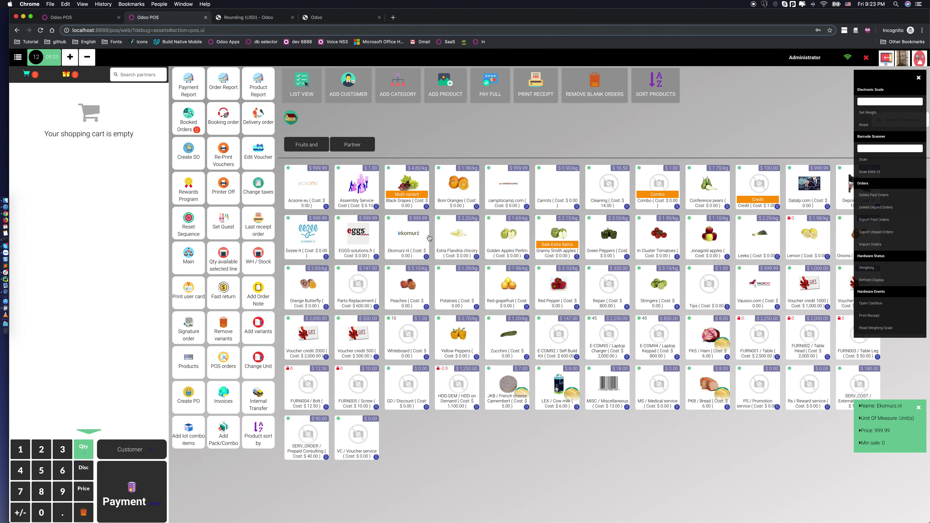
pyautogui.moveTo(381, 301)
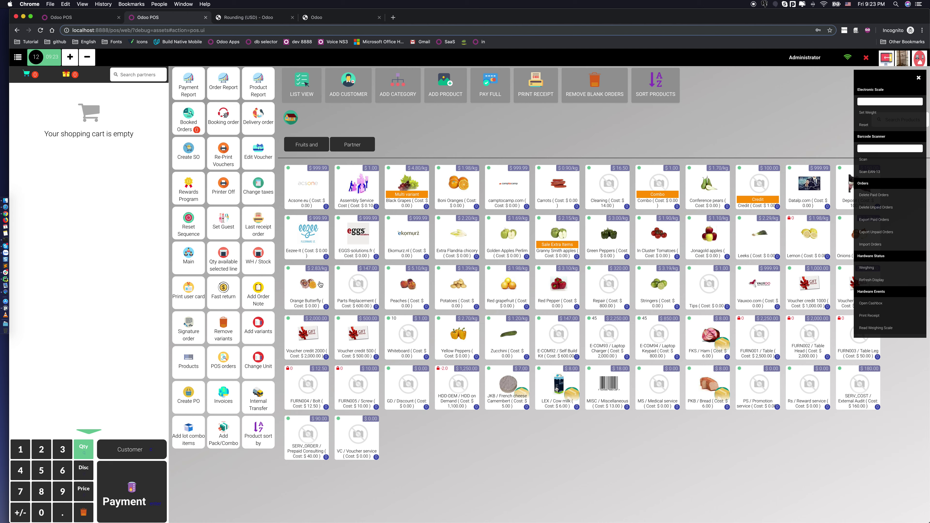
pyautogui.click(408, 290)
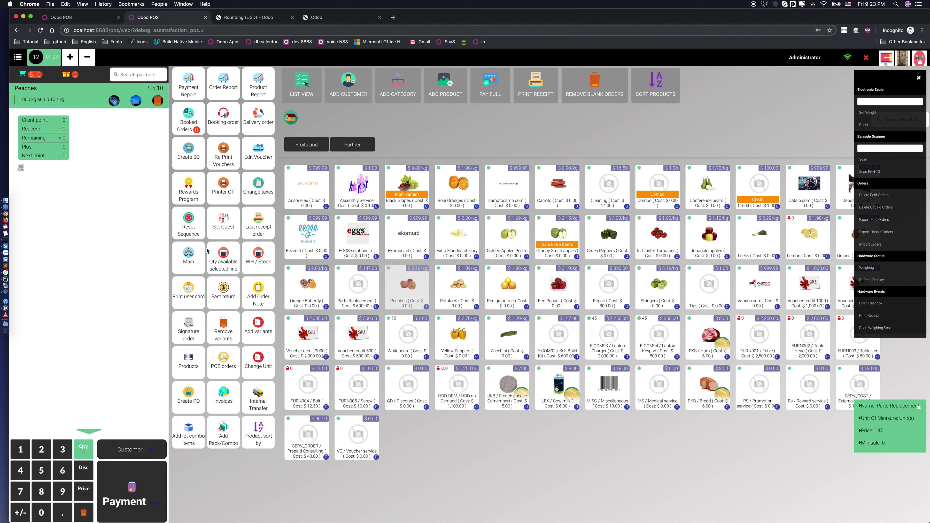
# - Set the price of the Peaches order line to 1.94
pyautogui.click(84, 490)
pyautogui.write('1.9')
pyautogui.click(24, 474)
# - Pay the Peaches order in full with Cash (USD), validate it and dismiss the receipt print dialog
pyautogui.click(125, 496)
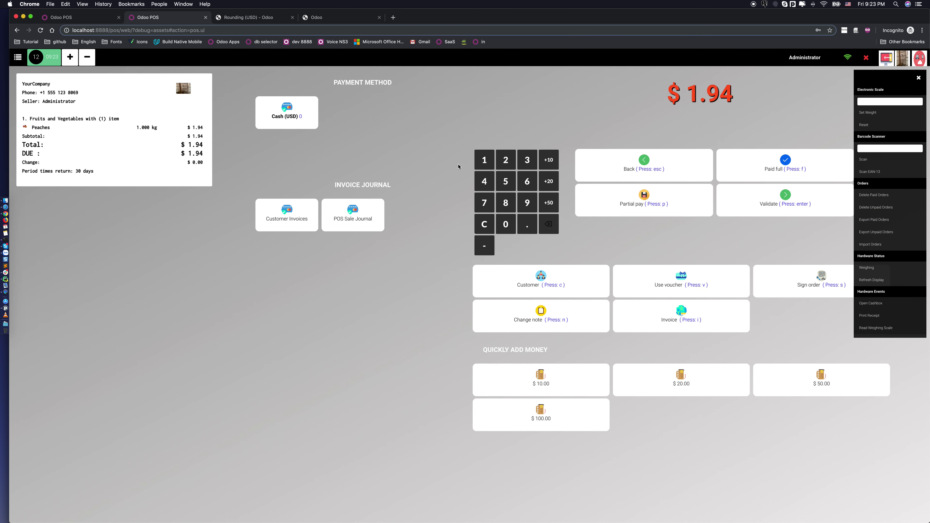
pyautogui.click(304, 112)
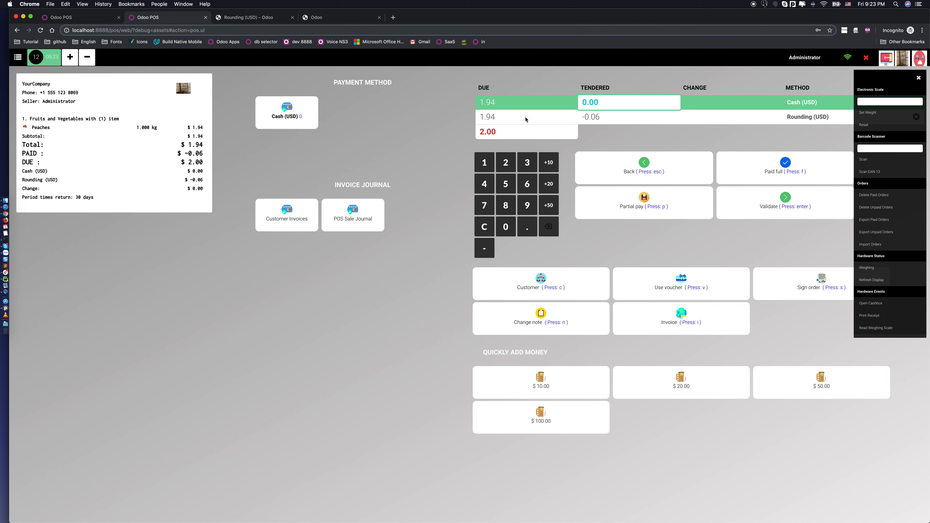
pyautogui.click(597, 119)
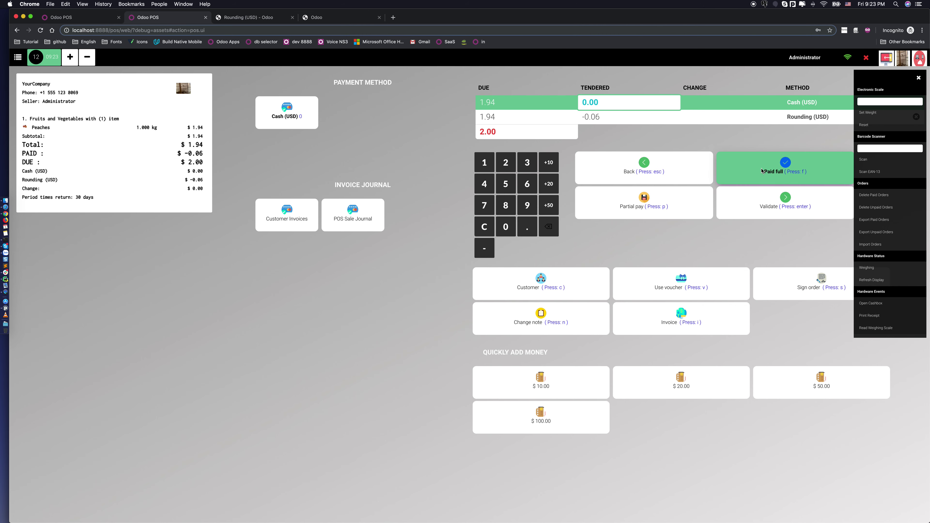
pyautogui.click(784, 166)
pyautogui.click(604, 118)
pyautogui.click(598, 106)
pyautogui.click(597, 117)
pyautogui.click(918, 79)
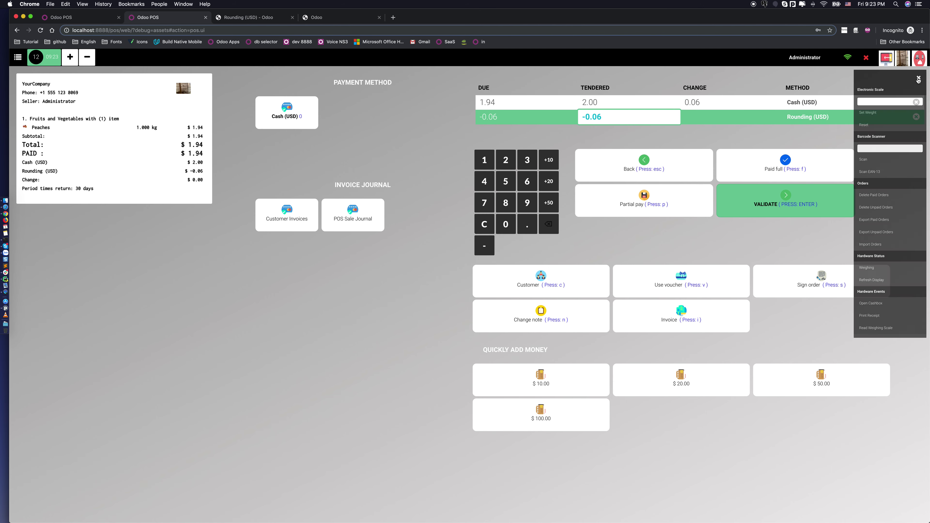
pyautogui.click(781, 208)
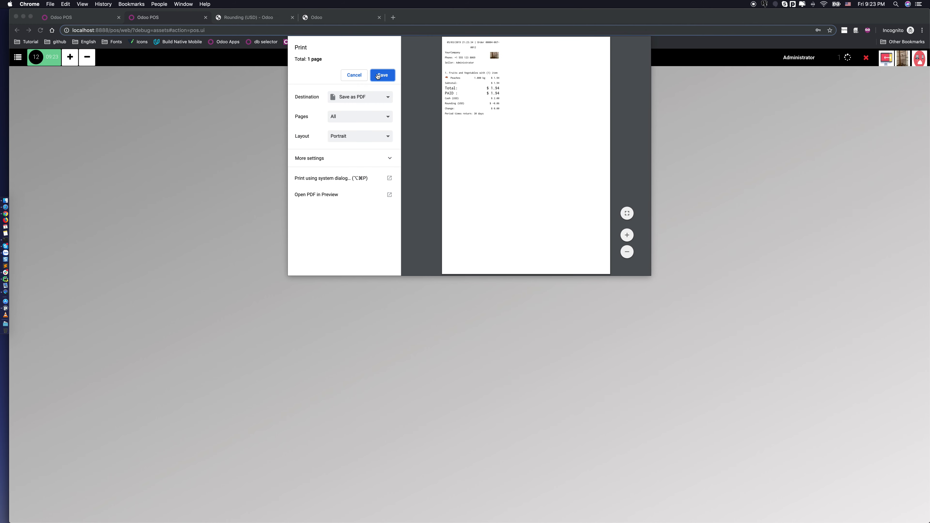
pyautogui.click(357, 75)
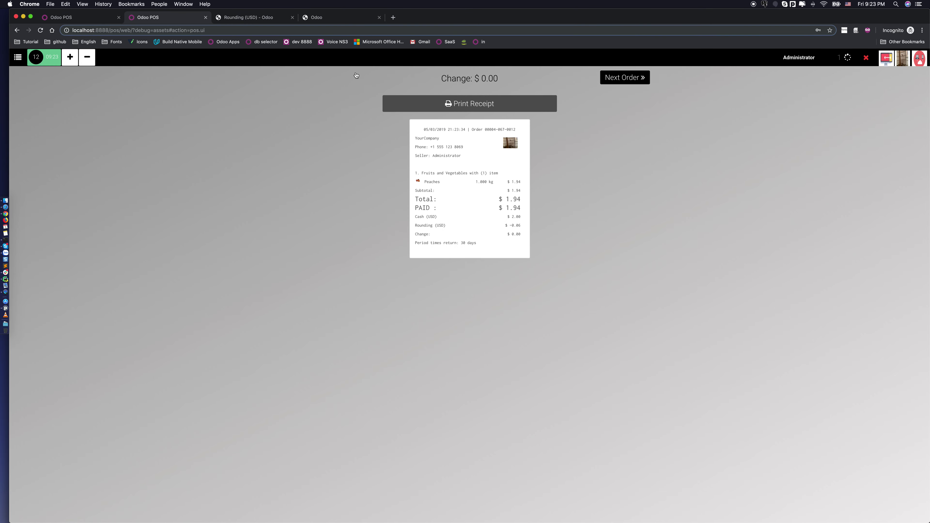
# - Return to the Point of Sale backend, open the newest order, Main/0020, and examine its paid and returned totals
pyautogui.click(242, 15)
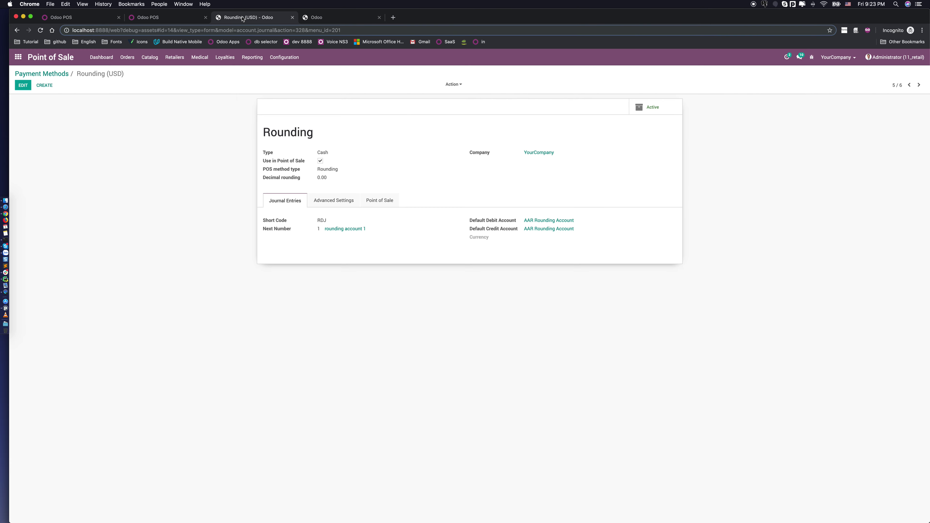
pyautogui.click(126, 58)
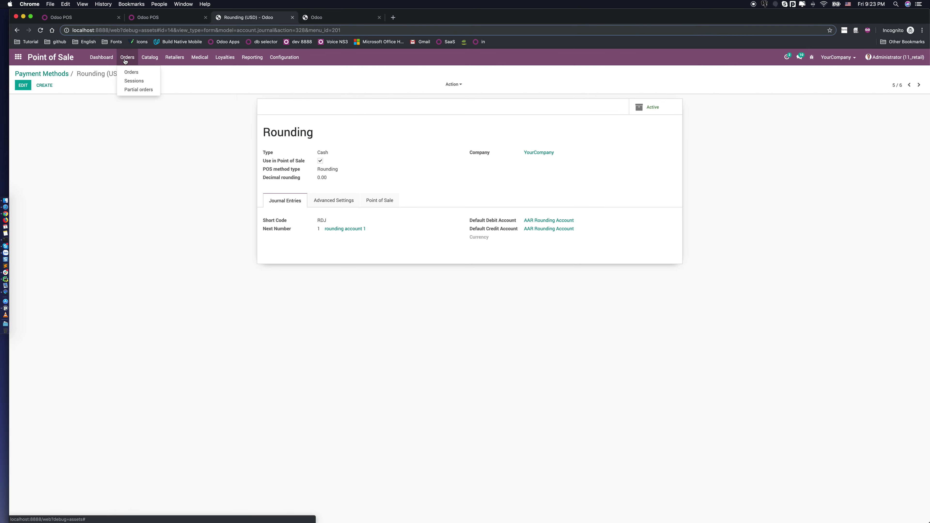
pyautogui.click(132, 71)
pyautogui.click(155, 123)
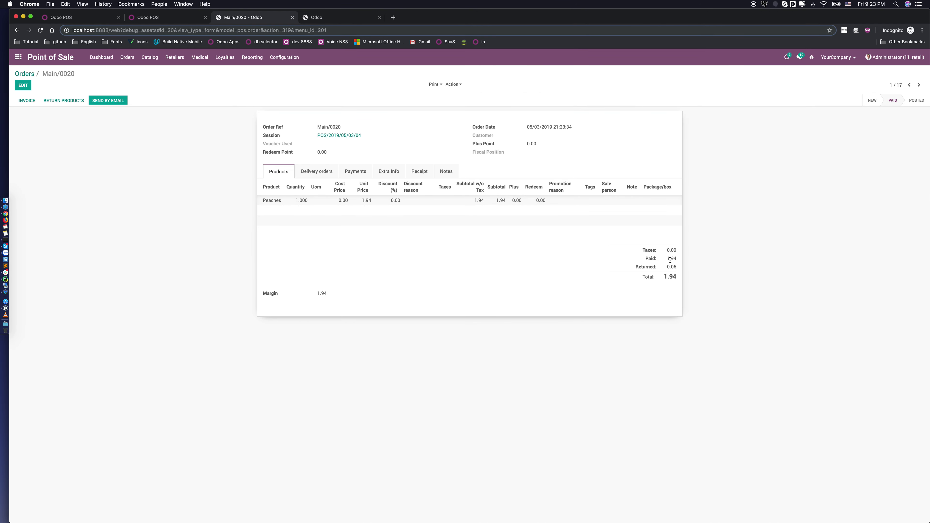
pyautogui.moveTo(667, 267); pyautogui.dragTo(676, 266)
pyautogui.click(649, 267)
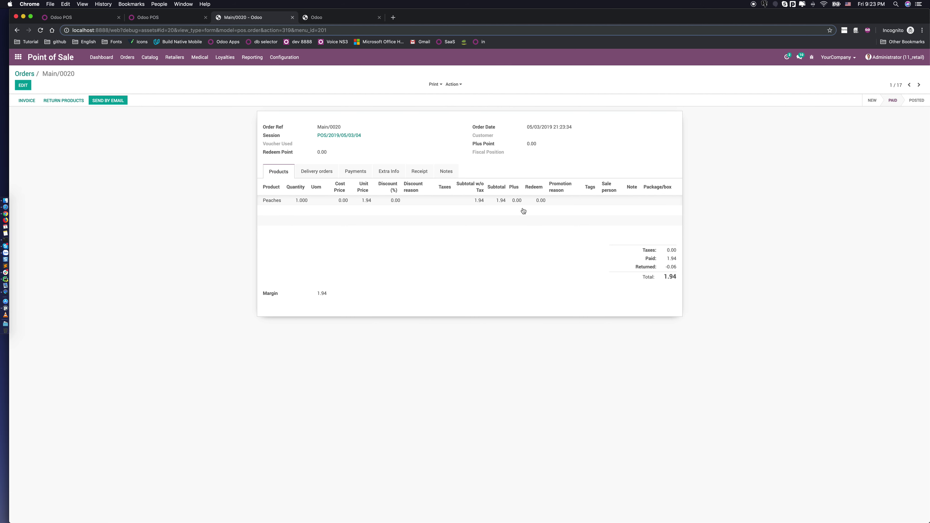
# - Review the payments of order Main/0020 and check the amount of its Cash (USD) entry
pyautogui.click(355, 171)
pyautogui.click(427, 195)
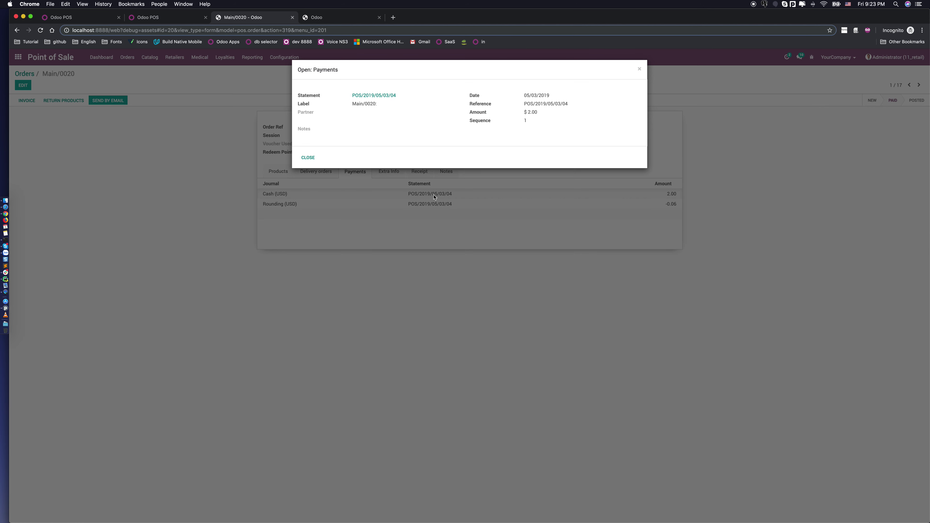
pyautogui.moveTo(525, 115); pyautogui.dragTo(544, 114)
pyautogui.click(640, 69)
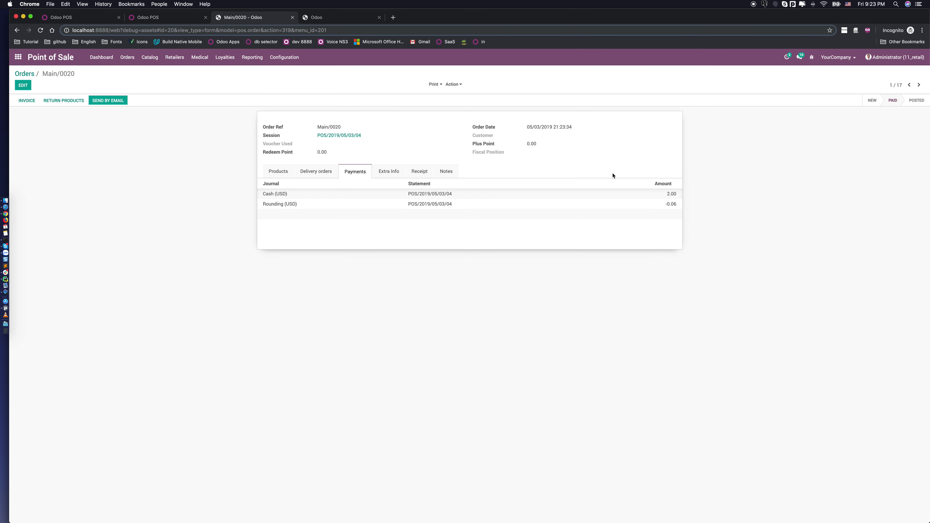
# - Check the amount of the Rounding (USD) payment entry of order Main/0020 and close its details
pyautogui.click(588, 205)
pyautogui.moveTo(525, 114); pyautogui.dragTo(539, 112)
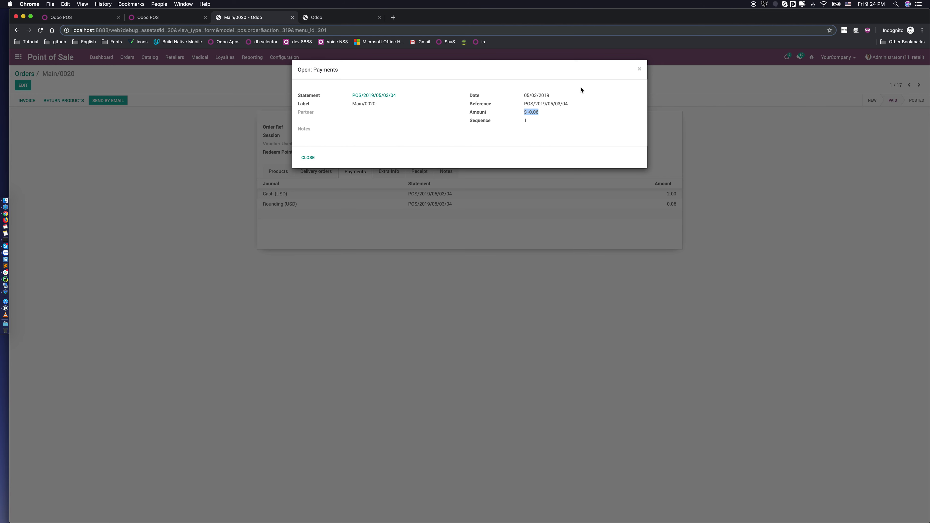
pyautogui.click(641, 70)
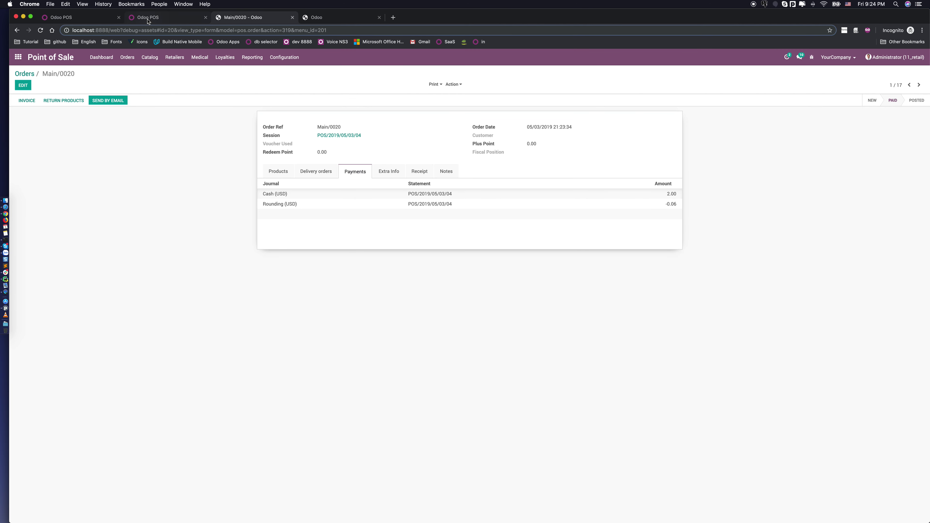
# - Open the list of Point of Sale payment methods
pyautogui.click(278, 59)
pyautogui.click(291, 116)
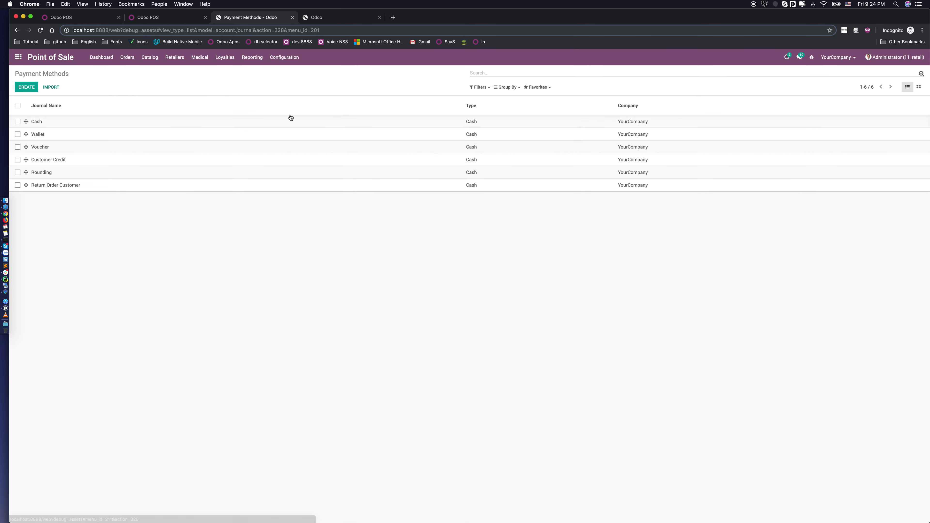
pyautogui.click(62, 117)
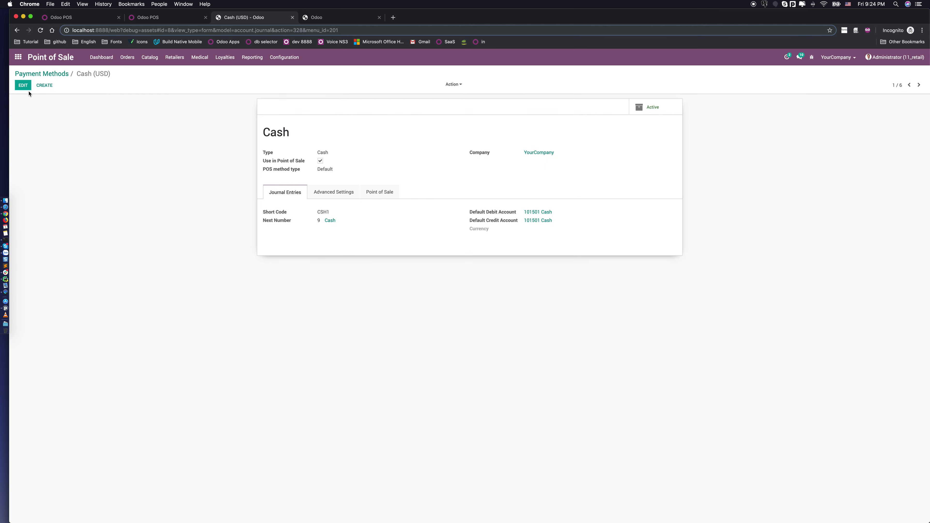
pyautogui.click(22, 87)
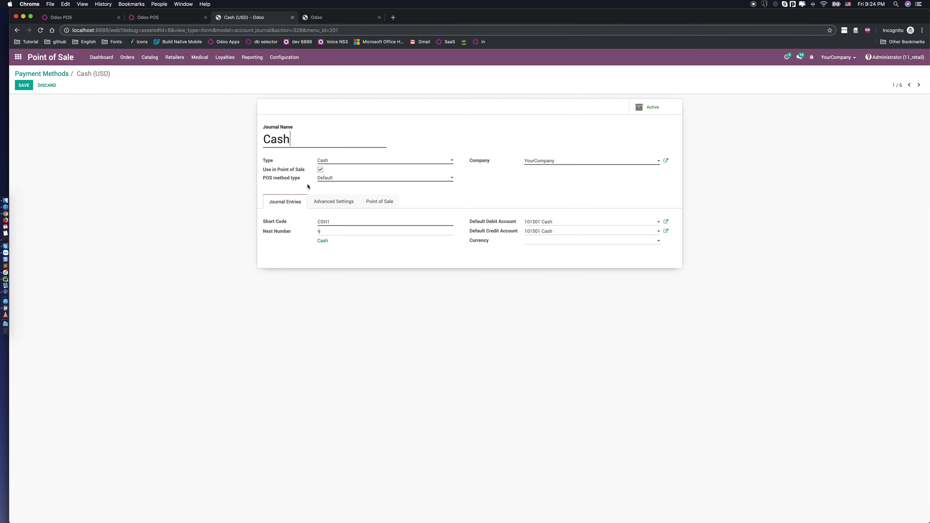
pyautogui.click(53, 74)
# - Set the Rounding payment method's decimal rounding to 2 and save it
pyautogui.click(48, 172)
pyautogui.click(24, 88)
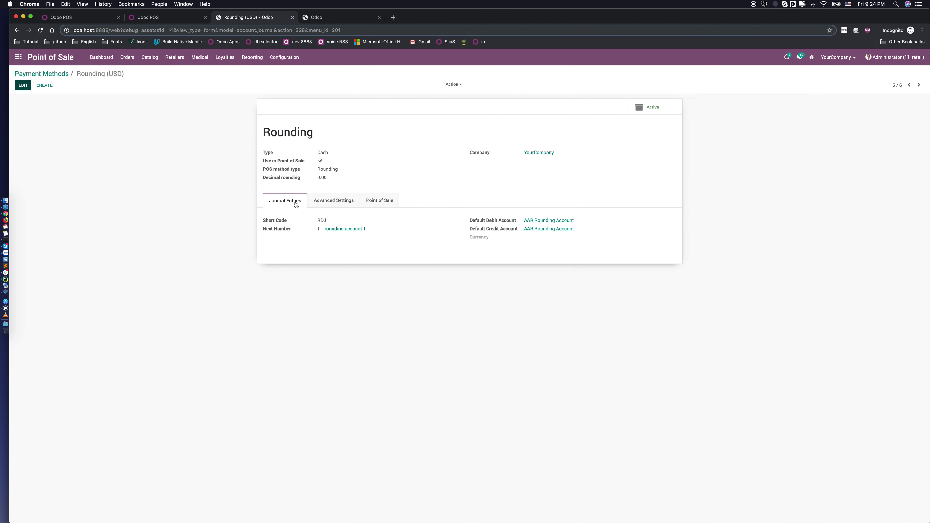
pyautogui.doubleClick(329, 188)
pyautogui.write('2')
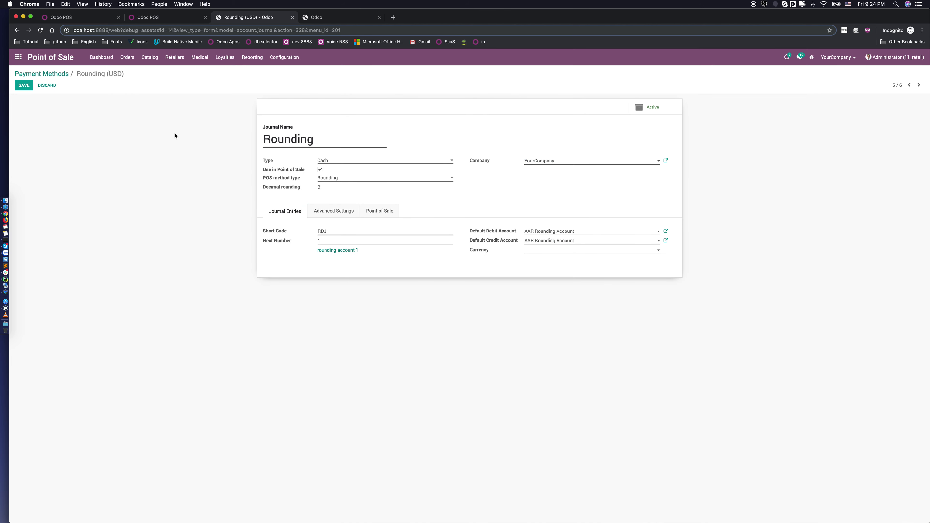
pyautogui.click(24, 85)
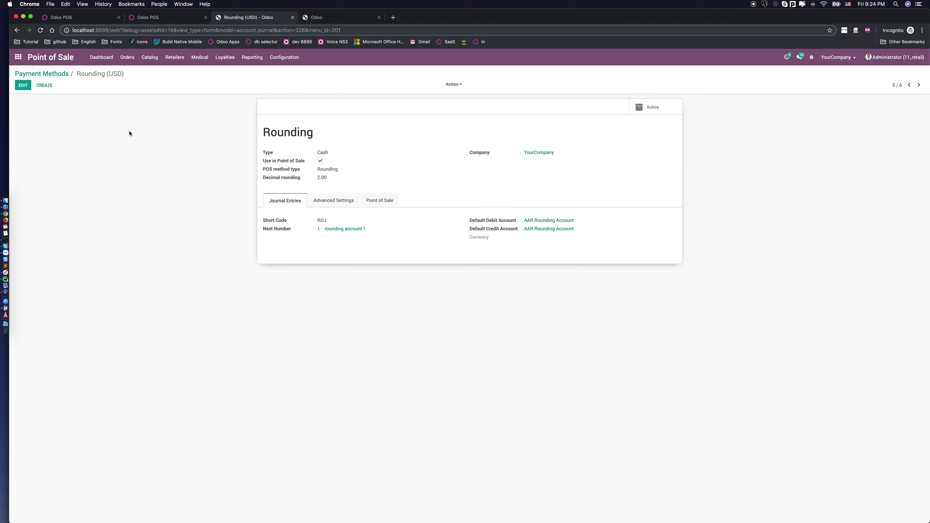
# - Switch to the POS session, reload it and add the Assembly Service Cost product to the order
pyautogui.click(139, 17)
pyautogui.press('super+r')
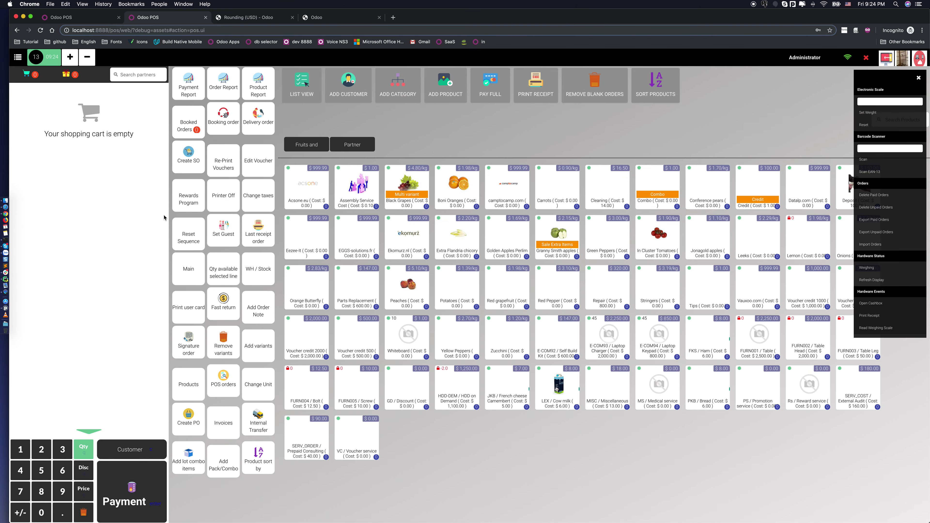
pyautogui.click(358, 185)
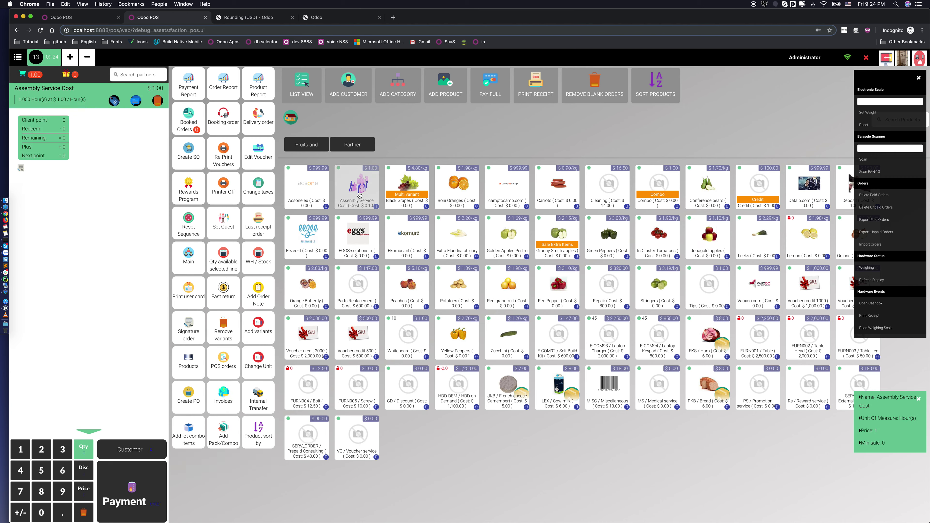
# - Set the price of the Assembly Service Cost order line to 1.94
pyautogui.click(83, 490)
pyautogui.click(20, 449)
pyautogui.press('.')
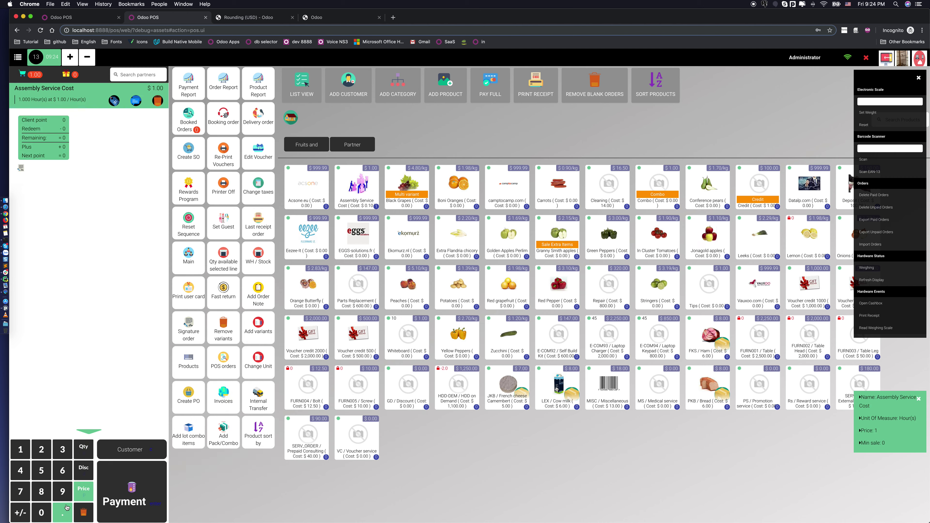
pyautogui.press('9')
pyautogui.press('4')
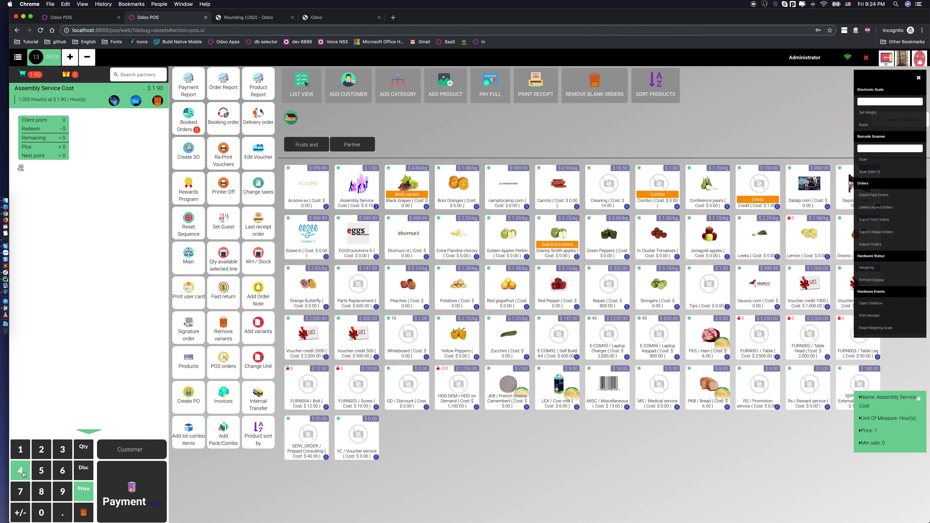
# - Pay the Assembly Service Cost order in full with Cash (USD), validate it and dismiss the receipt print dialog
pyautogui.click(105, 511)
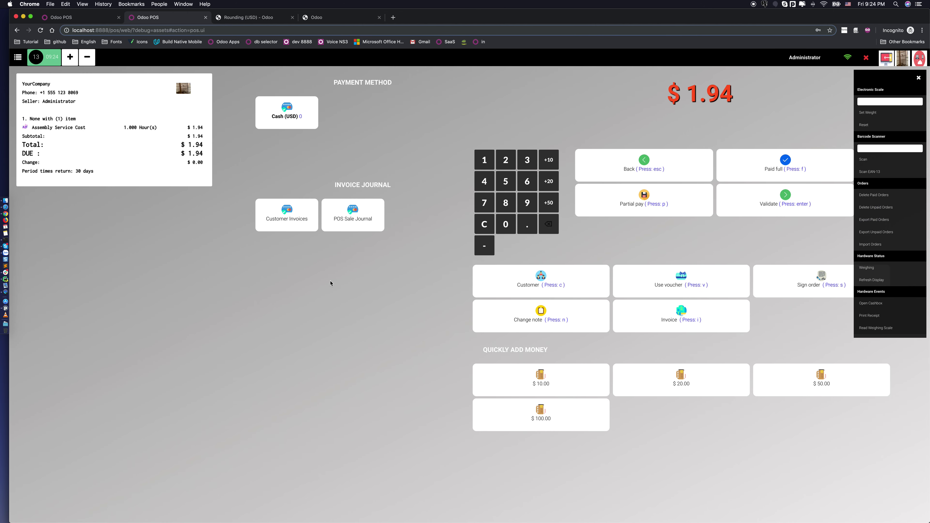
pyautogui.click(302, 112)
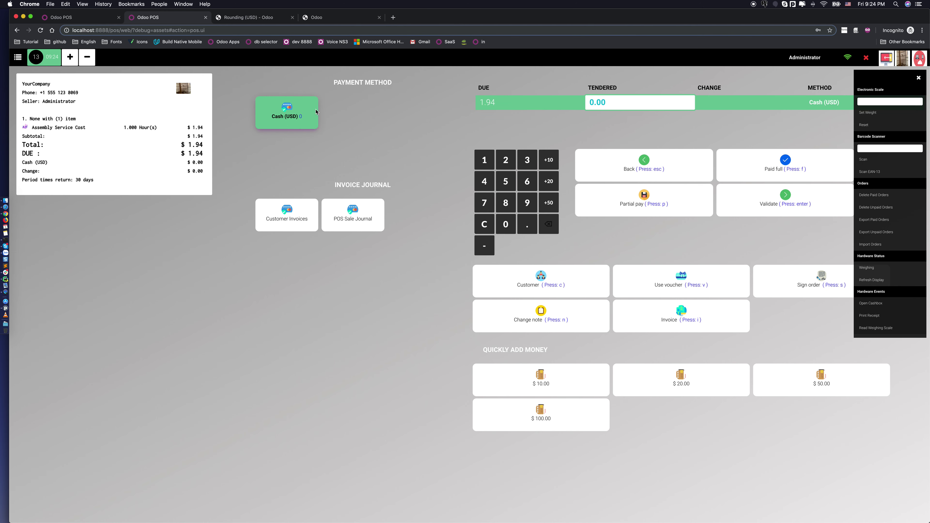
pyautogui.click(763, 178)
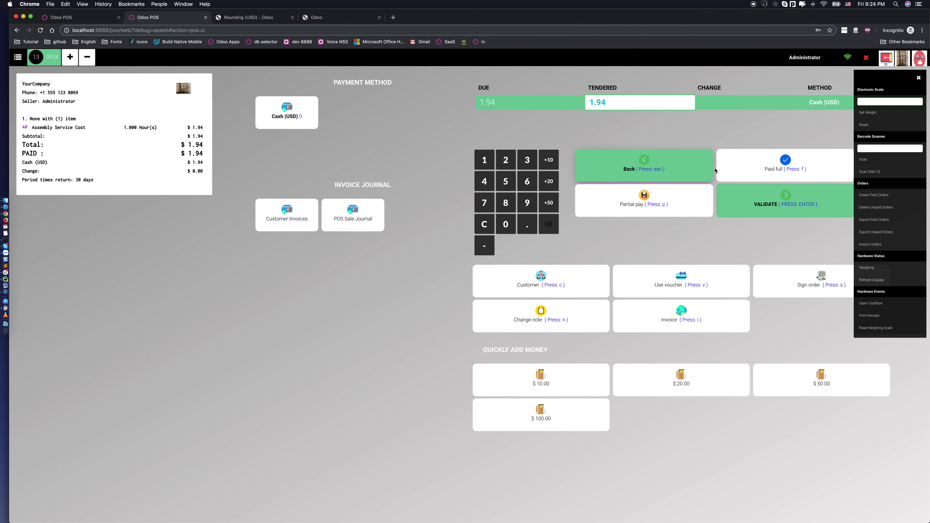
pyautogui.click(742, 199)
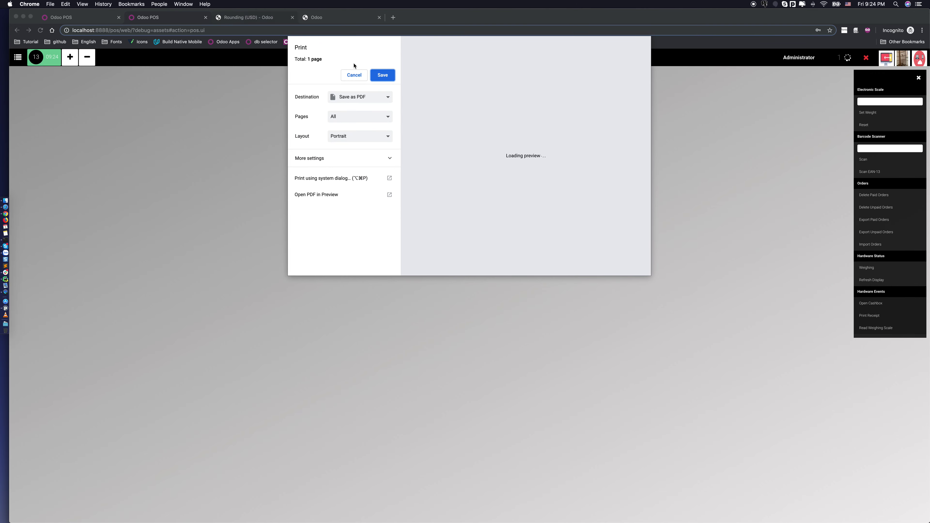
pyautogui.click(354, 75)
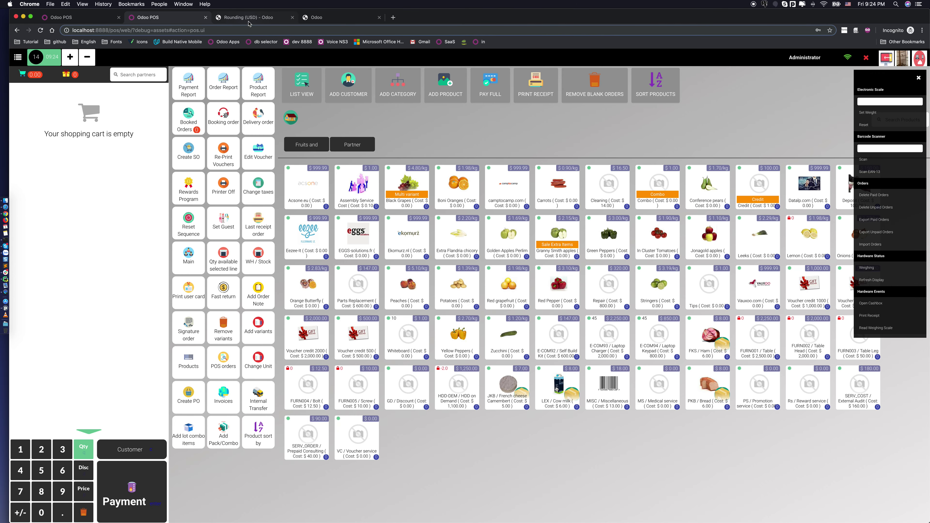
# - Return to the Point of Sale backend, open the newest order, Main/0021, and examine its paid total
pyautogui.click(248, 23)
pyautogui.click(141, 57)
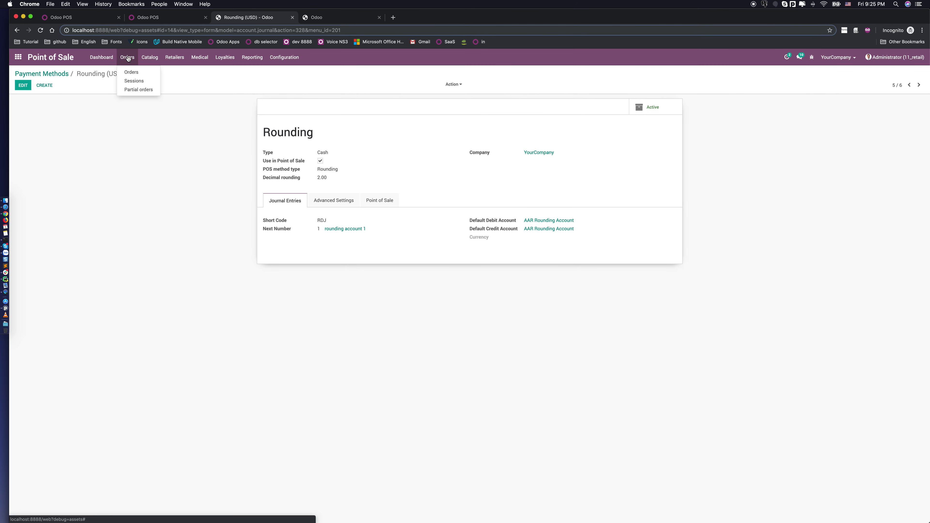
pyautogui.click(137, 76)
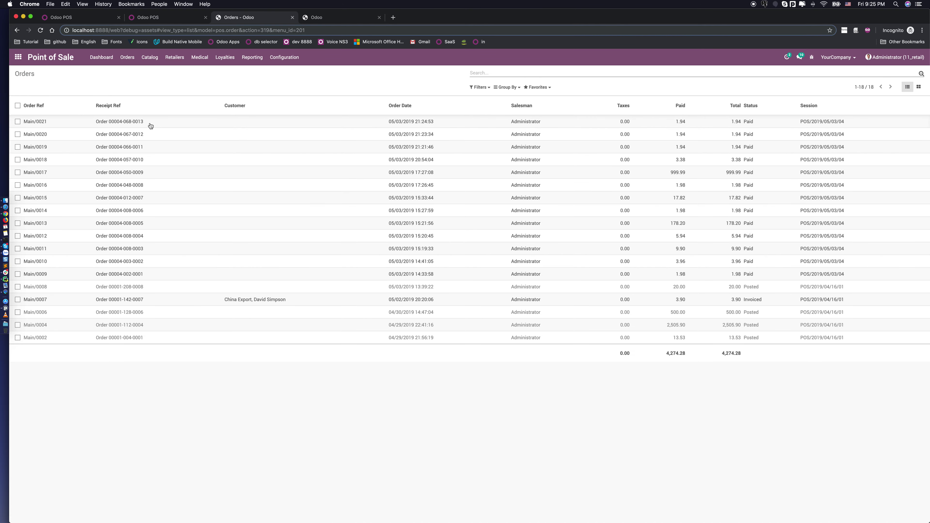
pyautogui.click(218, 123)
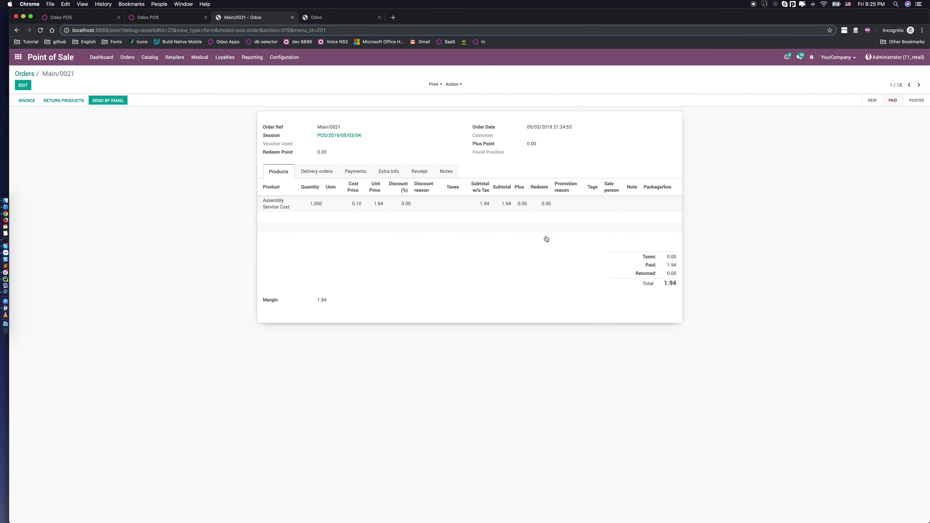
pyautogui.doubleClick(670, 263)
# - Review the payments of order Main/0021 and check the amount of its Cash (USD) entry
pyautogui.click(347, 172)
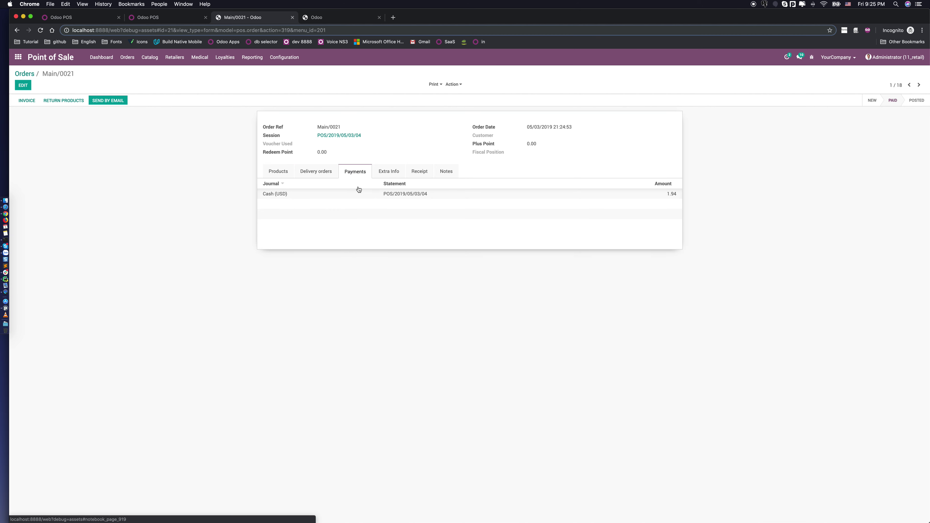
pyautogui.click(361, 196)
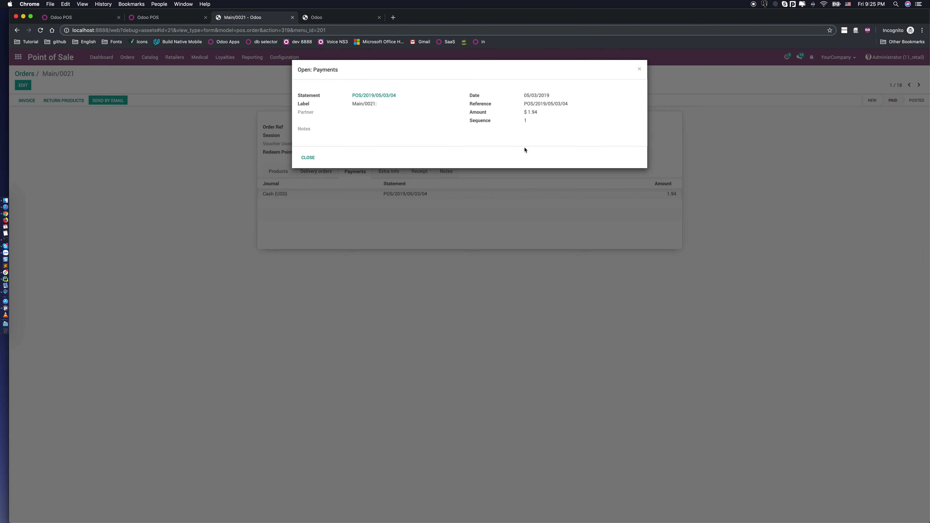
pyautogui.click(307, 157)
# - Open the Rounding payment method from the backend configuration and review its name, decimal rounding and POS method type
pyautogui.click(127, 58)
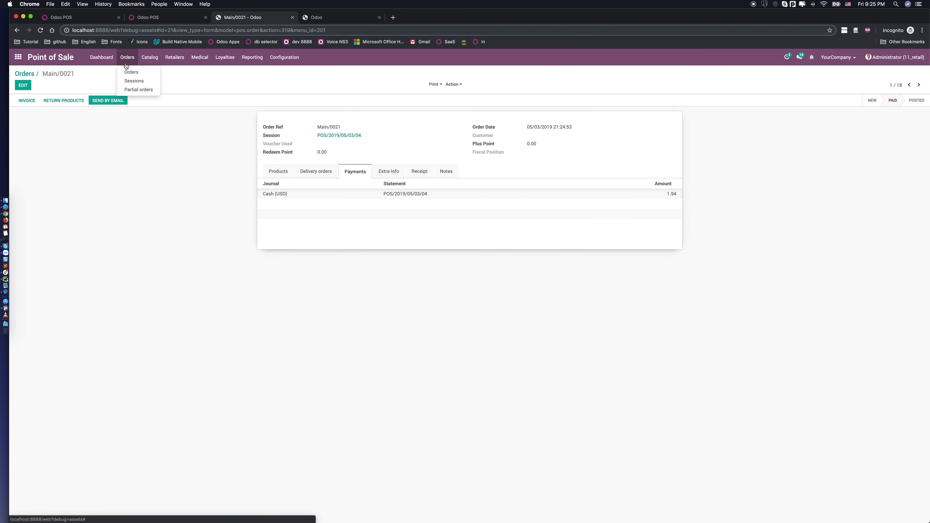
pyautogui.moveTo(156, 60)
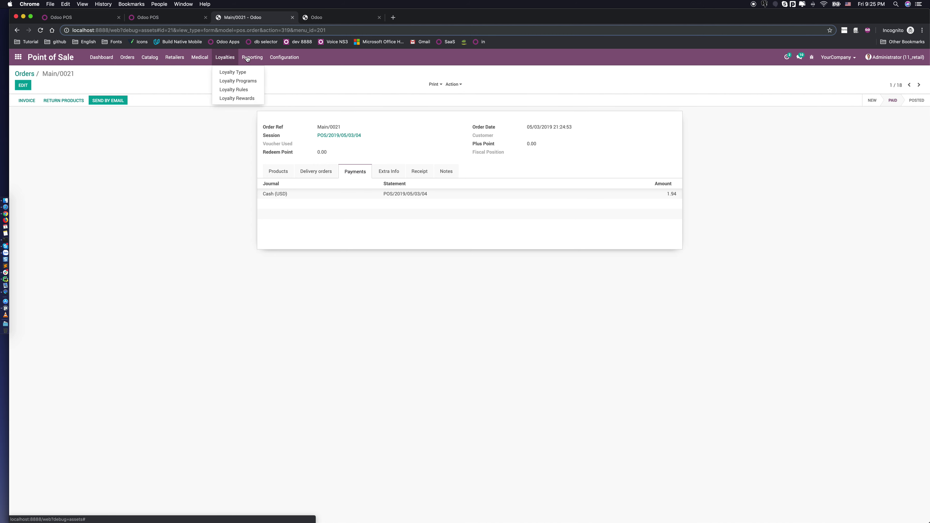
pyautogui.moveTo(285, 58)
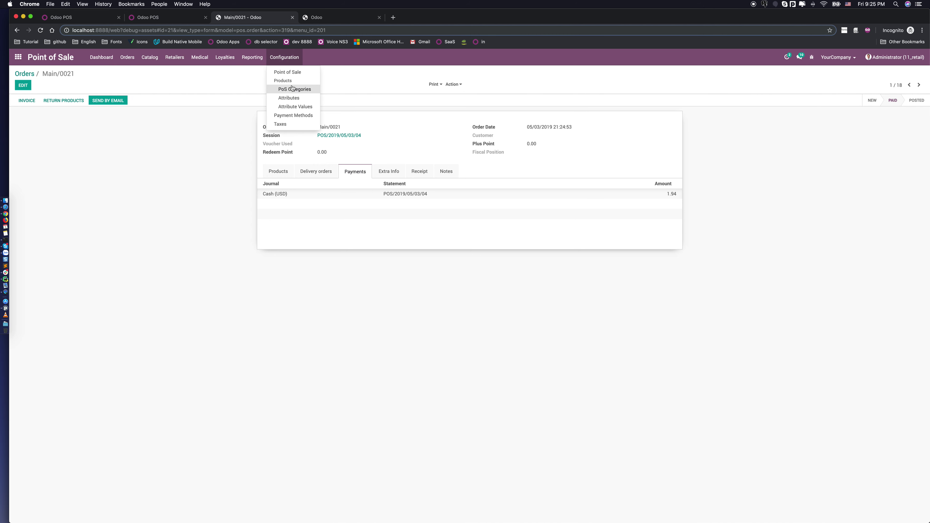
pyautogui.click(293, 115)
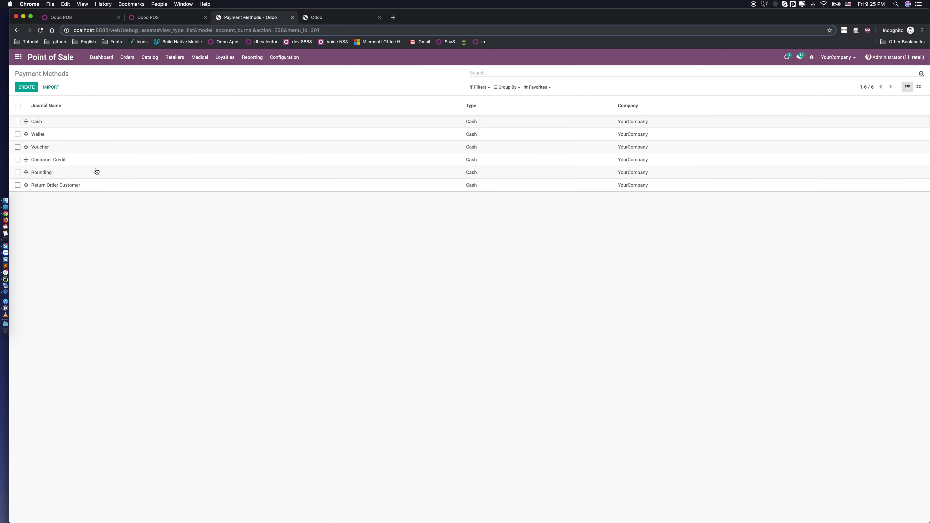
pyautogui.click(80, 172)
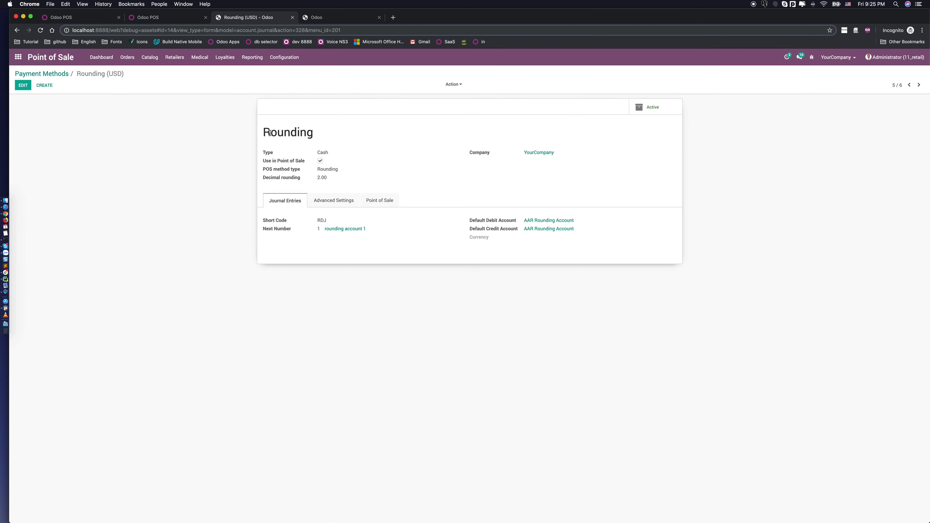
pyautogui.moveTo(265, 132); pyautogui.dragTo(328, 133)
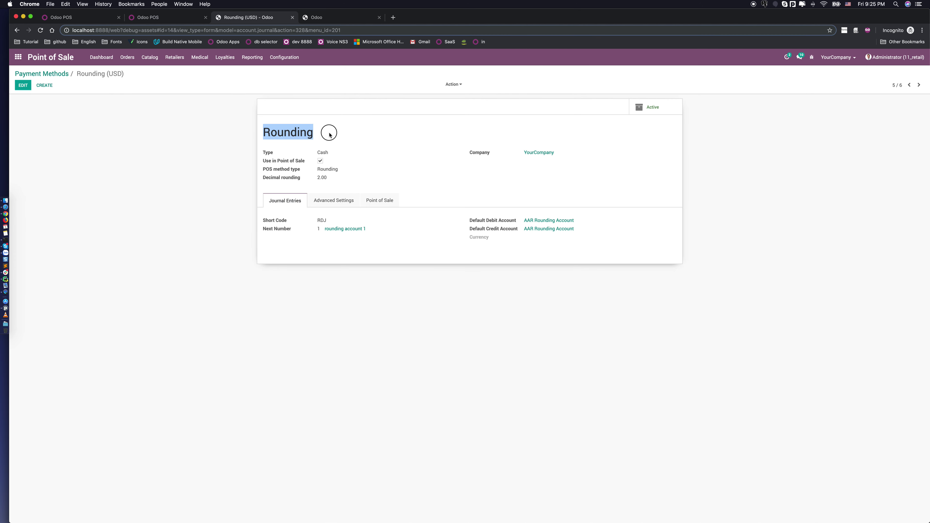
pyautogui.doubleClick(320, 177)
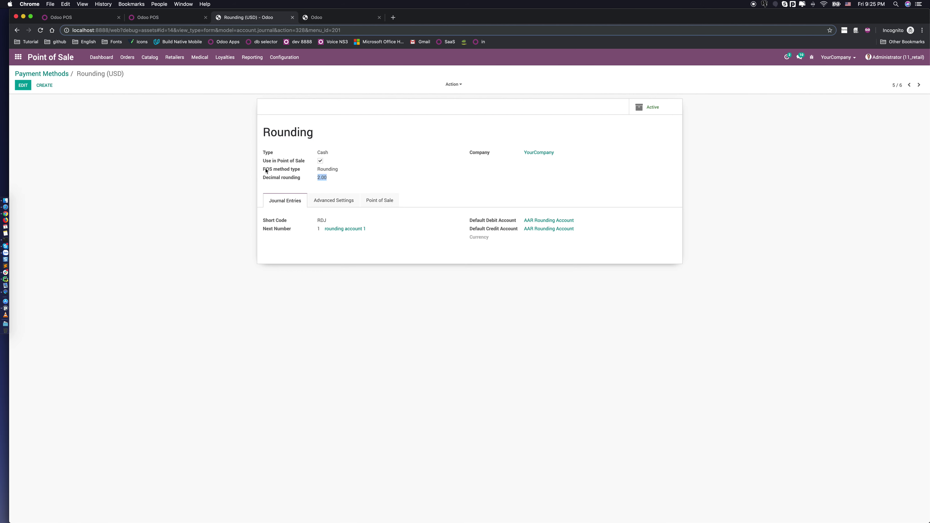
pyautogui.moveTo(264, 168); pyautogui.dragTo(339, 171)
pyautogui.click(339, 173)
# - Open the POS All In One Futures module among the installed apps and review its name
pyautogui.click(284, 57)
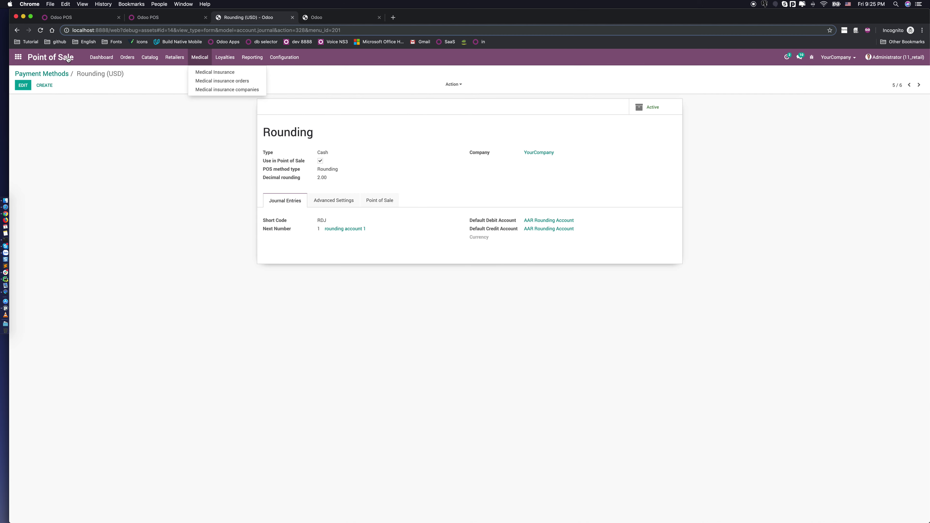
pyautogui.click(18, 57)
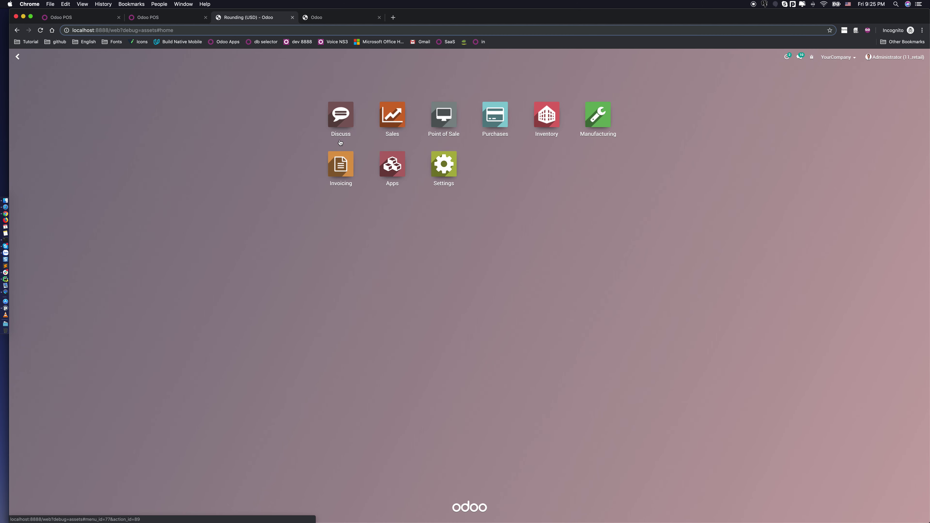
pyautogui.click(384, 168)
pyautogui.click(128, 119)
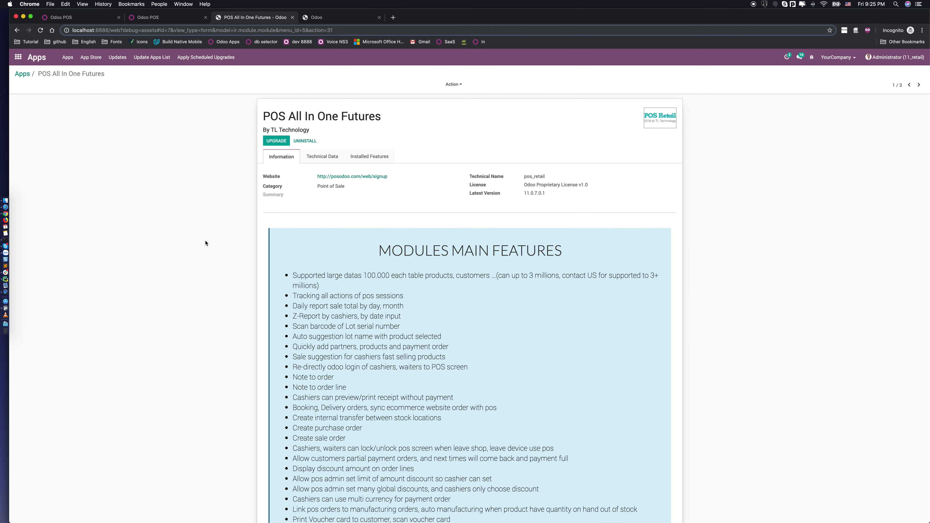
pyautogui.moveTo(276, 117); pyautogui.dragTo(387, 118)
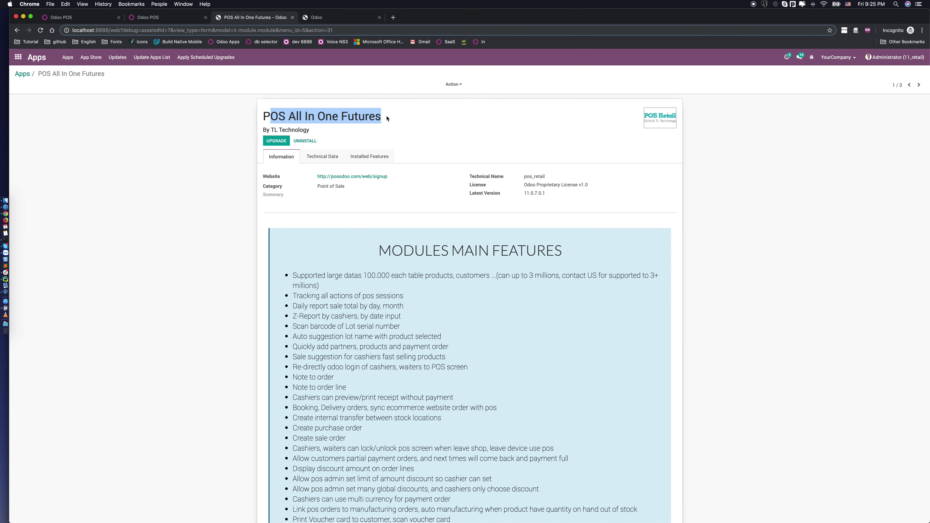